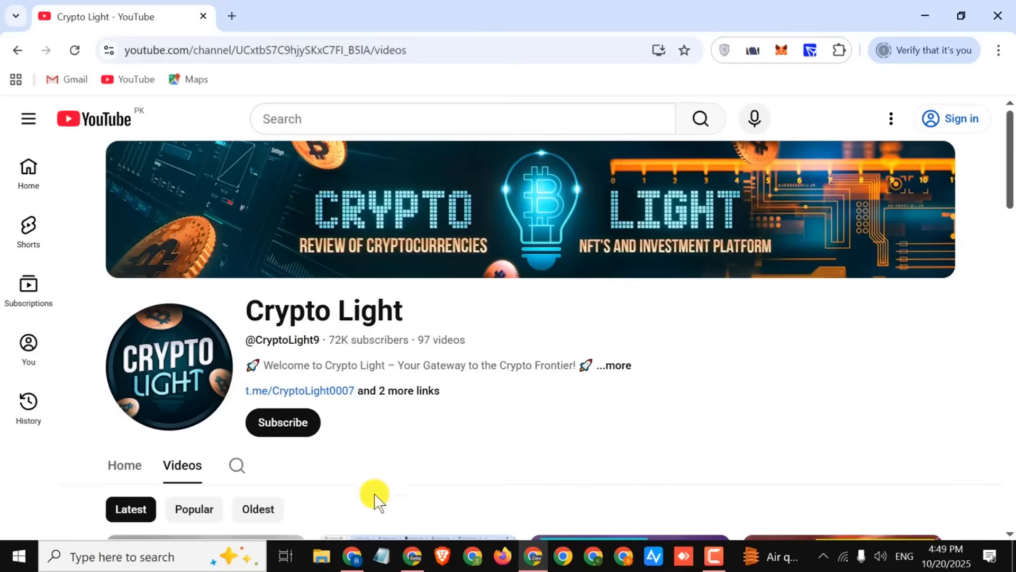
- Switch to the app.calgo.io Chrome window showing Calgo's home screen with the CLGO balance
left_click(352, 556)
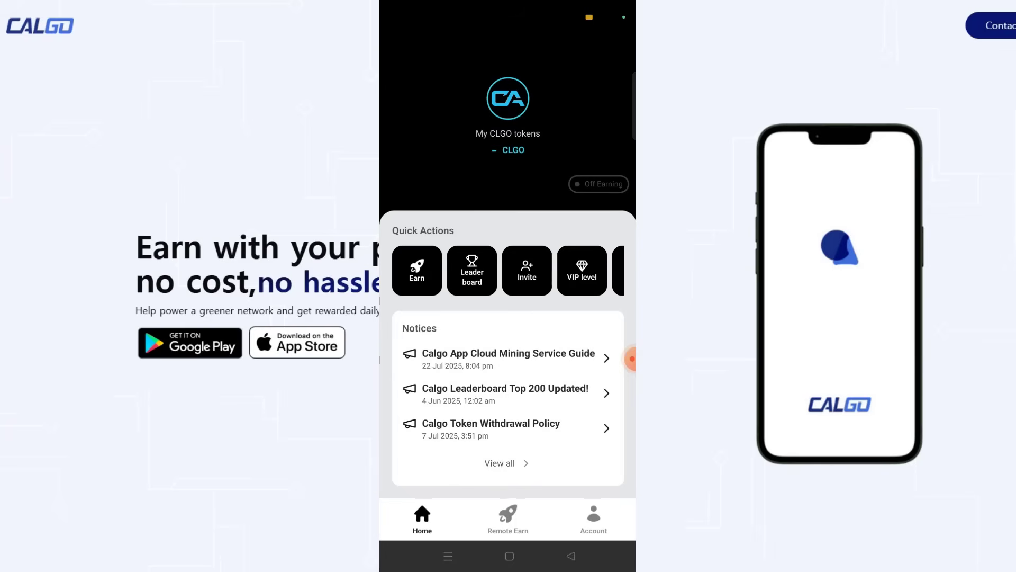
left_click_drag(583, 271, 544, 270)
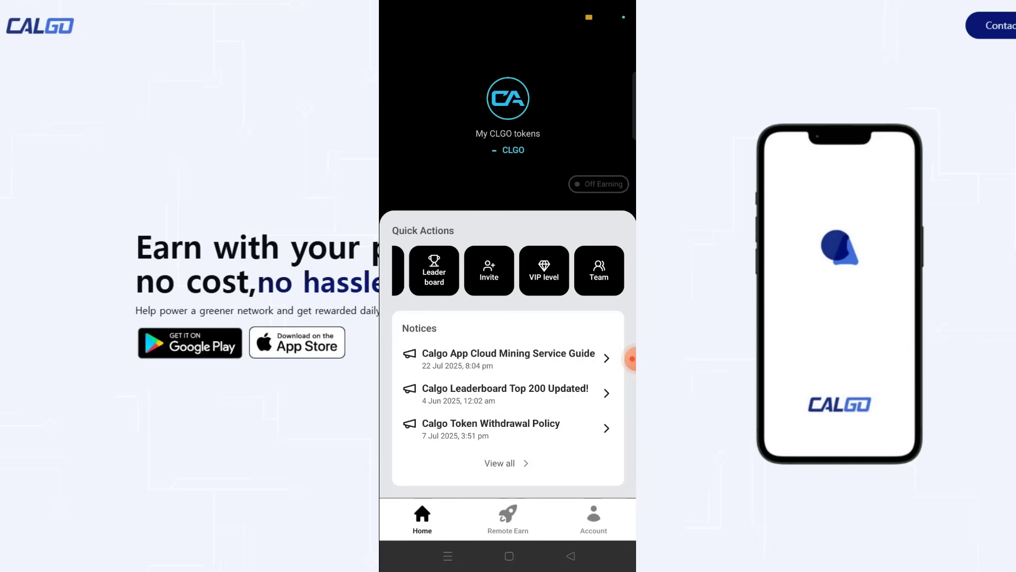
- Open Remote Earn and start the CLGO remote-earning countdown
left_click(508, 520)
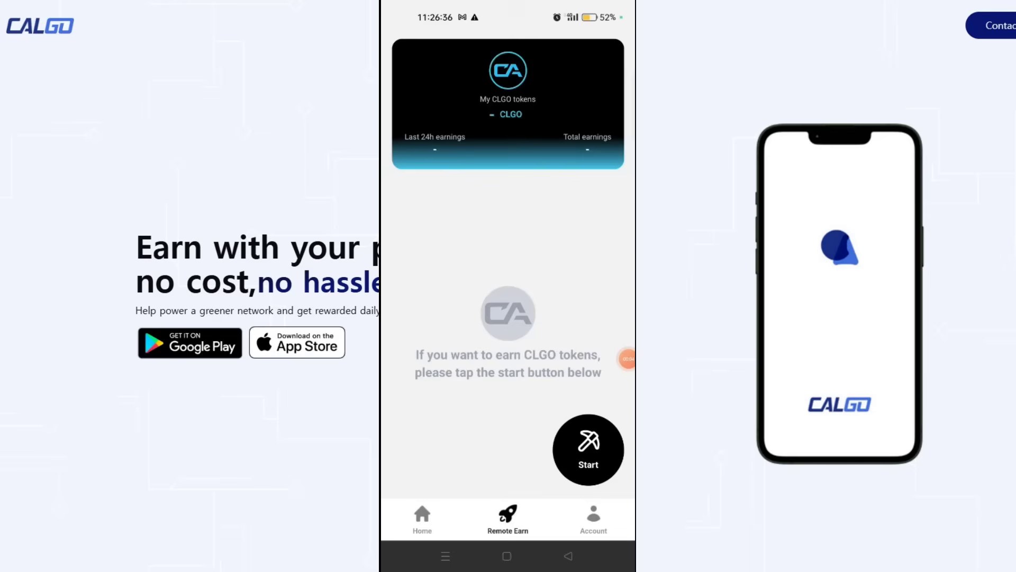
left_click(588, 449)
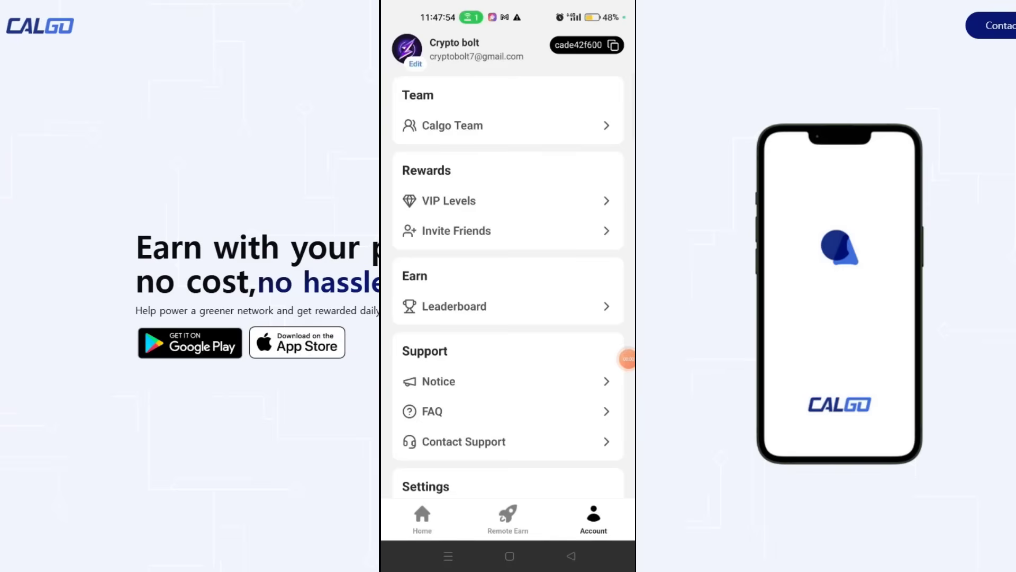
- Copy the referral code from Invite Friends, then review the top 200 leaderboard
left_click(457, 231)
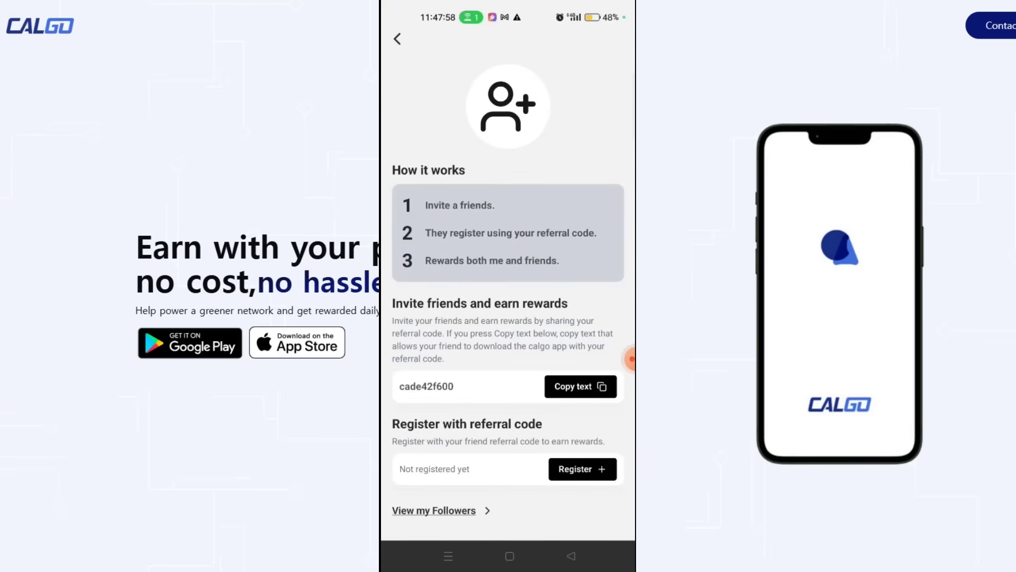
left_click(580, 386)
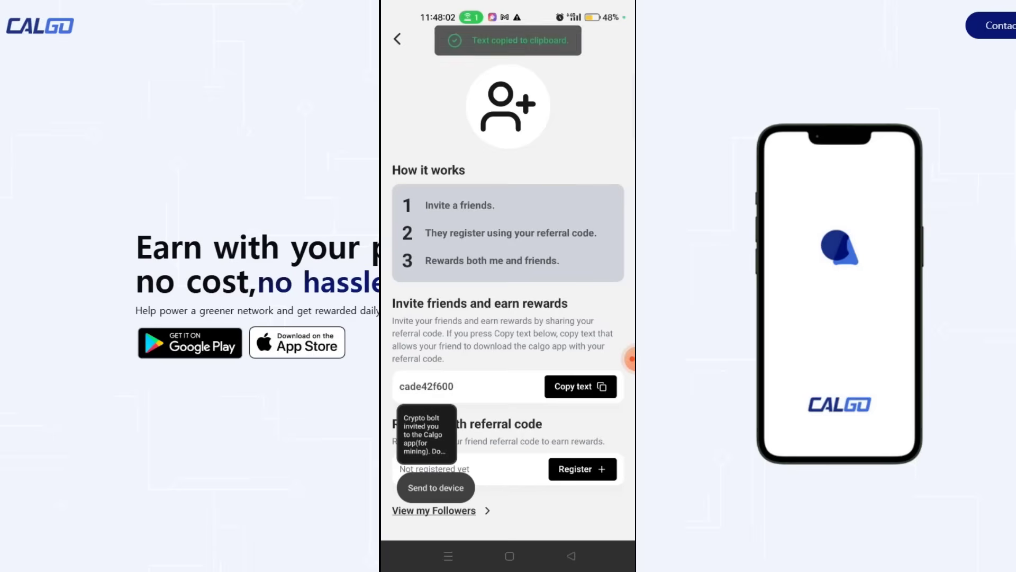
left_click(570, 556)
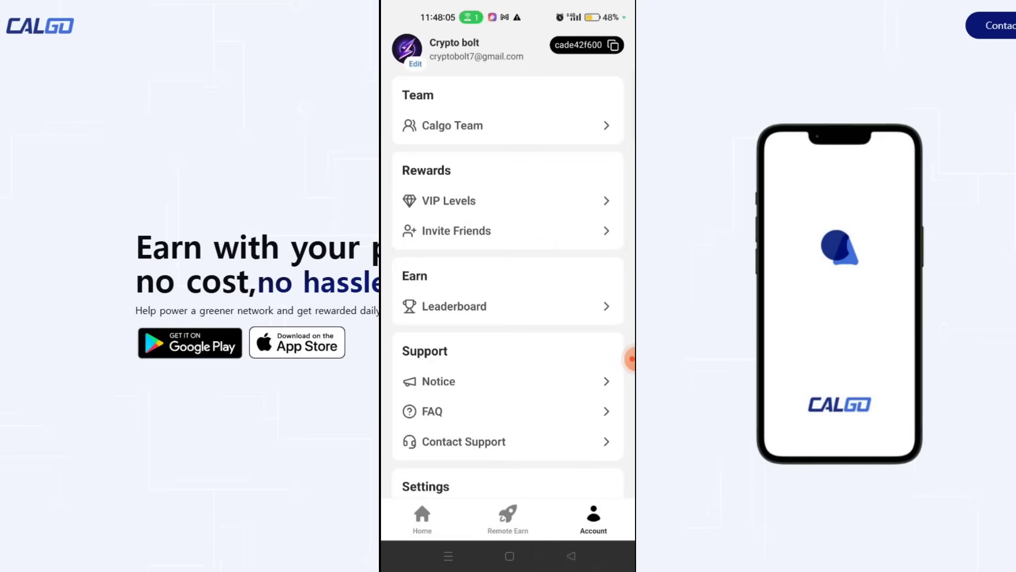
left_click(455, 306)
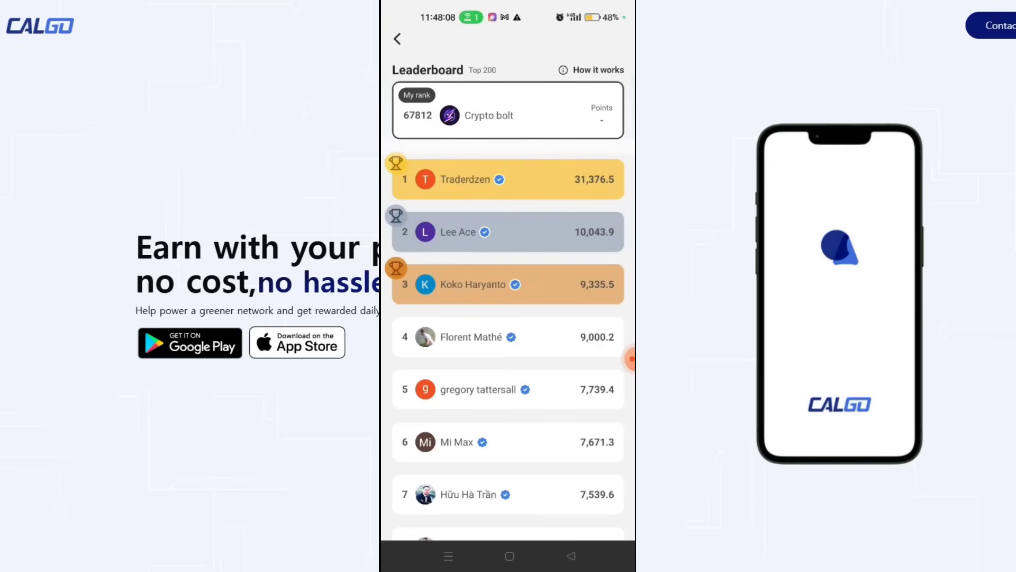
scroll(509, 342, "down", 3)
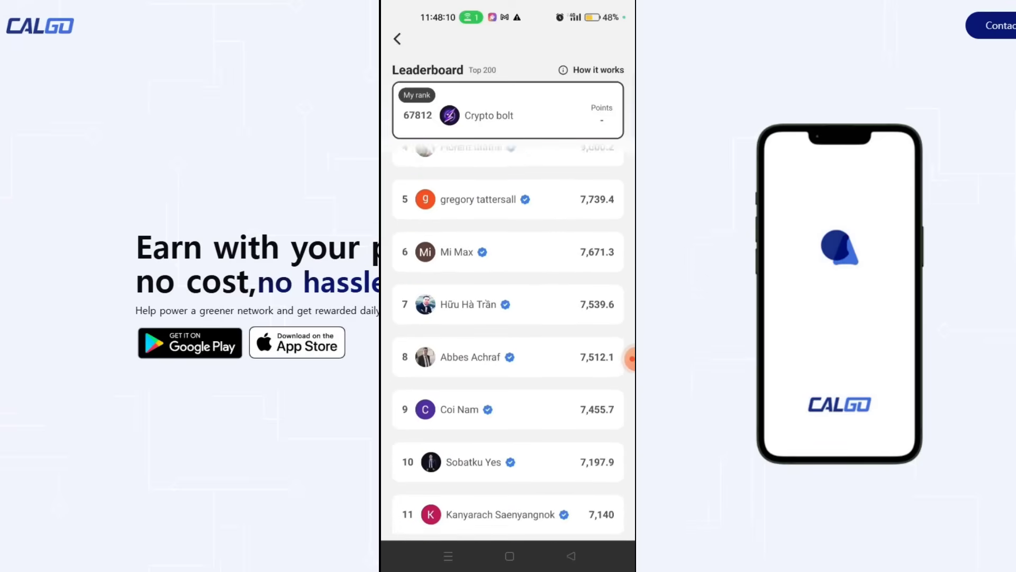
scroll(509, 342, "up", 3)
left_click(571, 556)
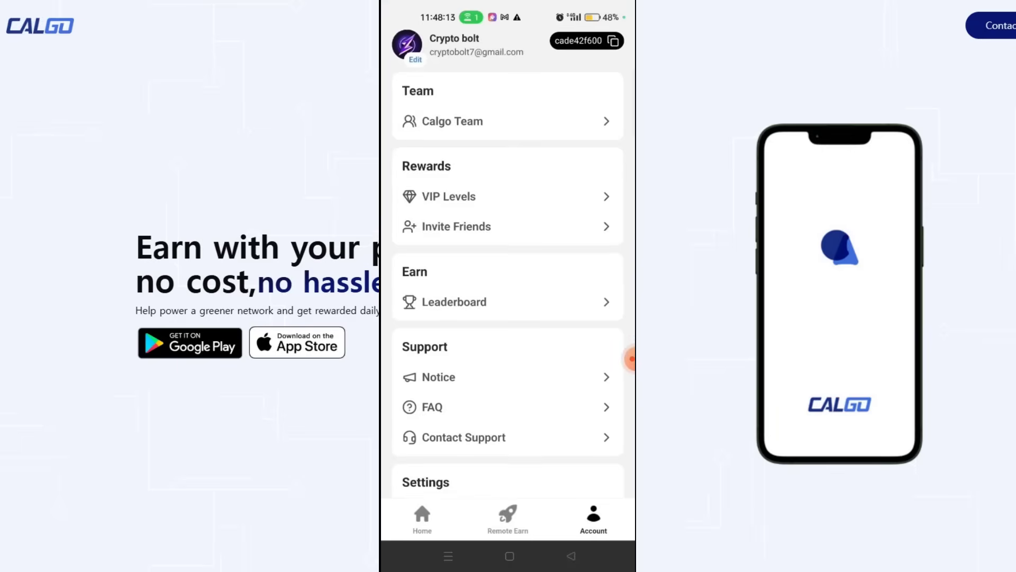
scroll(508, 318, "down", 3)
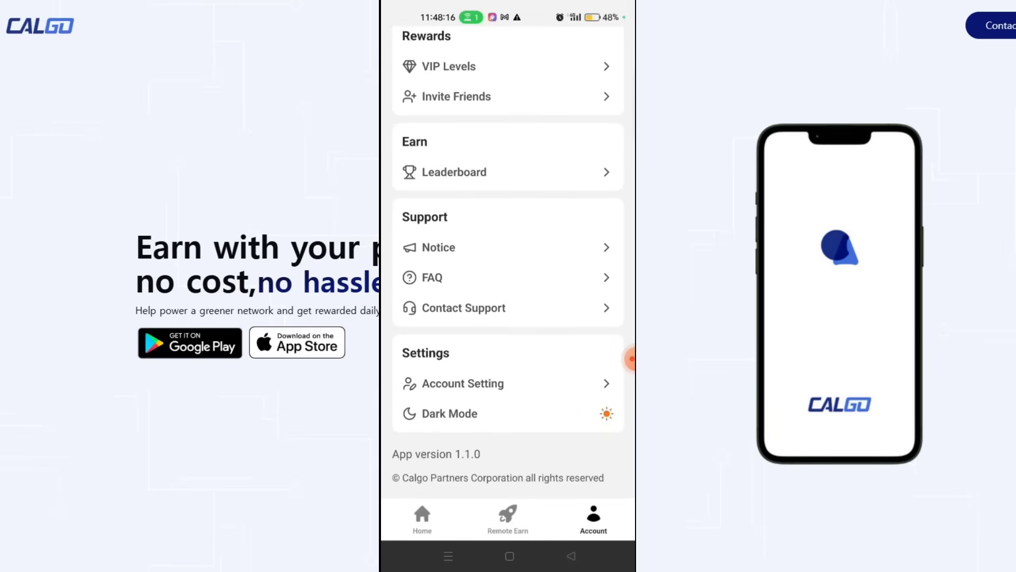
- View the VIP level reward tiers and the remote-earning countdown, ending on Home
left_click(422, 520)
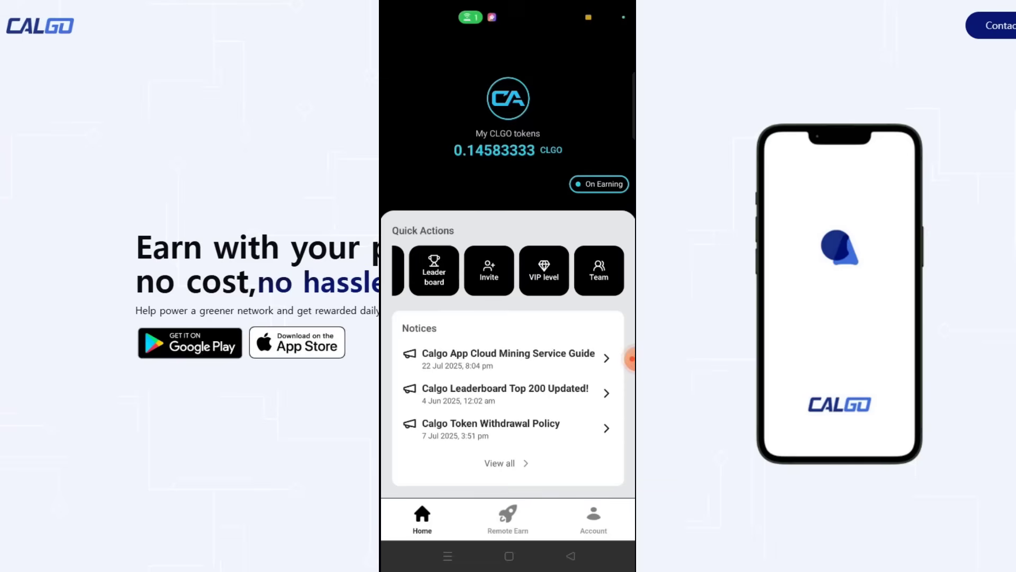
left_click(544, 270)
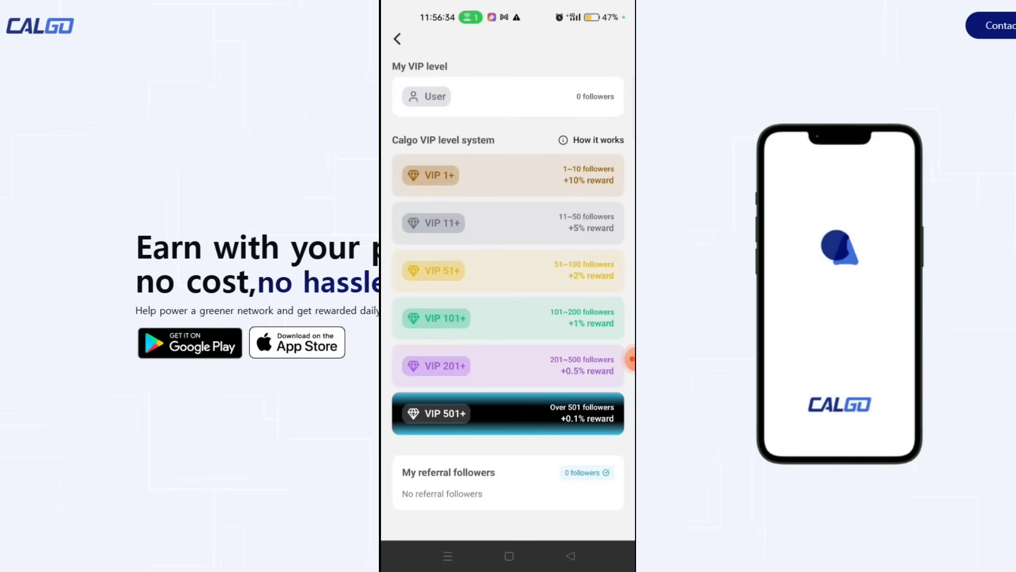
left_click(570, 556)
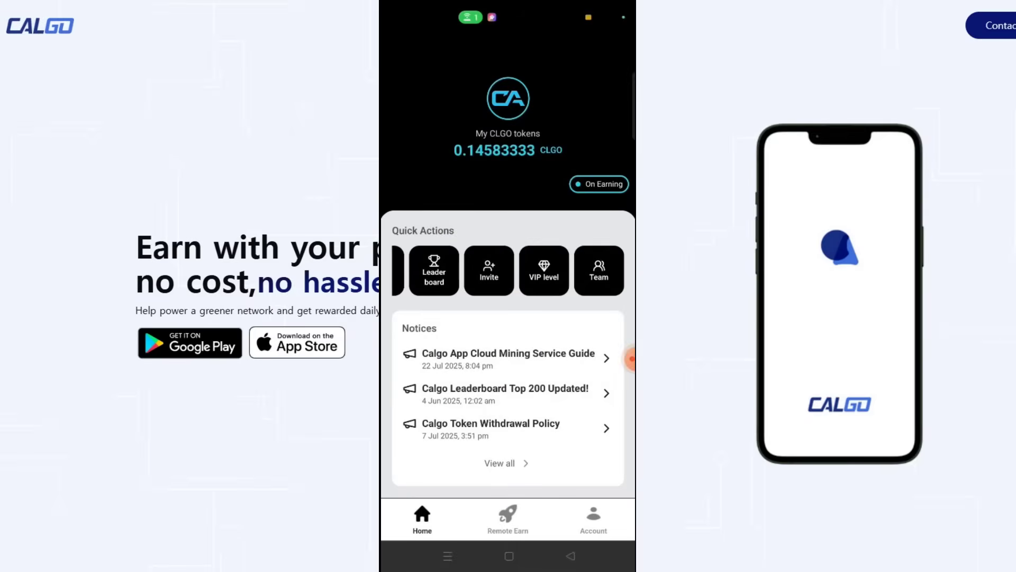
left_click(508, 521)
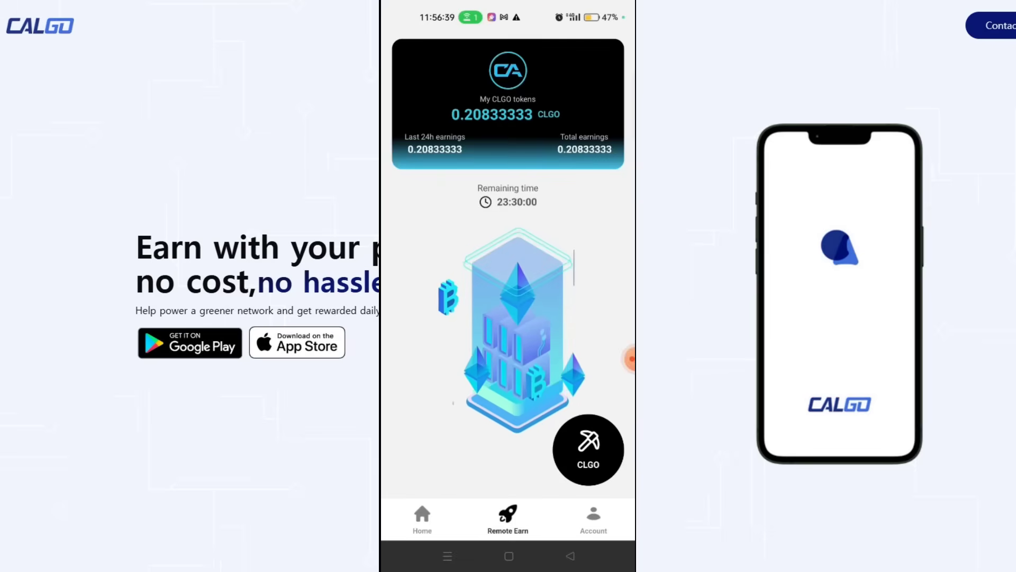
left_click(422, 520)
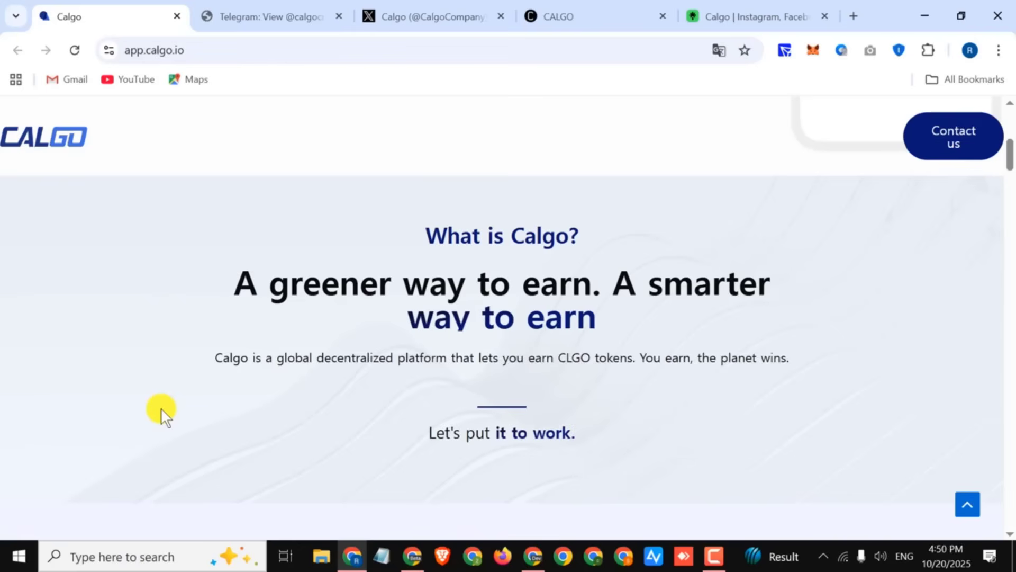
scroll(162, 408, "down", 1)
scroll(161, 407, "down", 1)
scroll(161, 407, "down", 3)
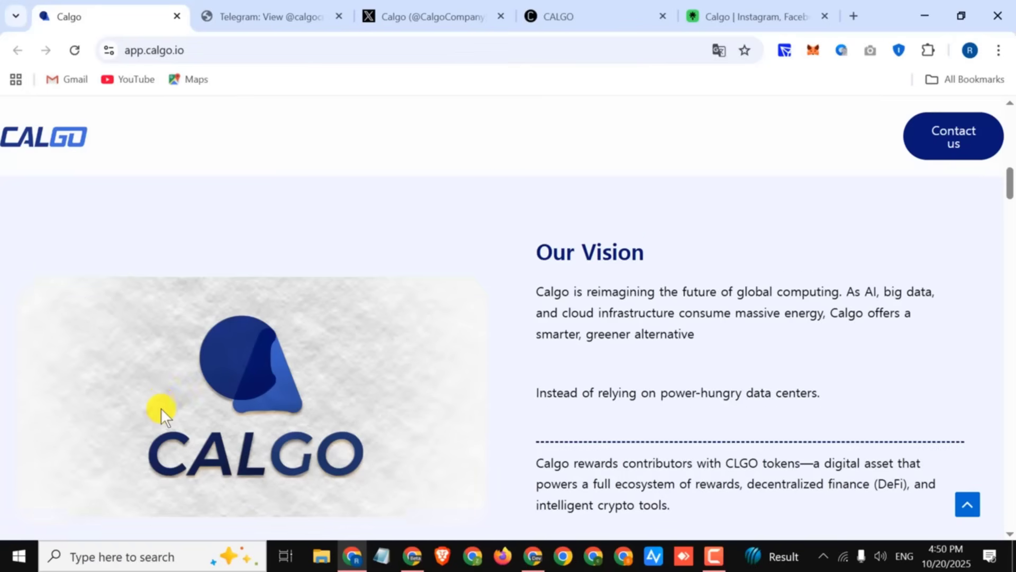
scroll(161, 407, "down", 2)
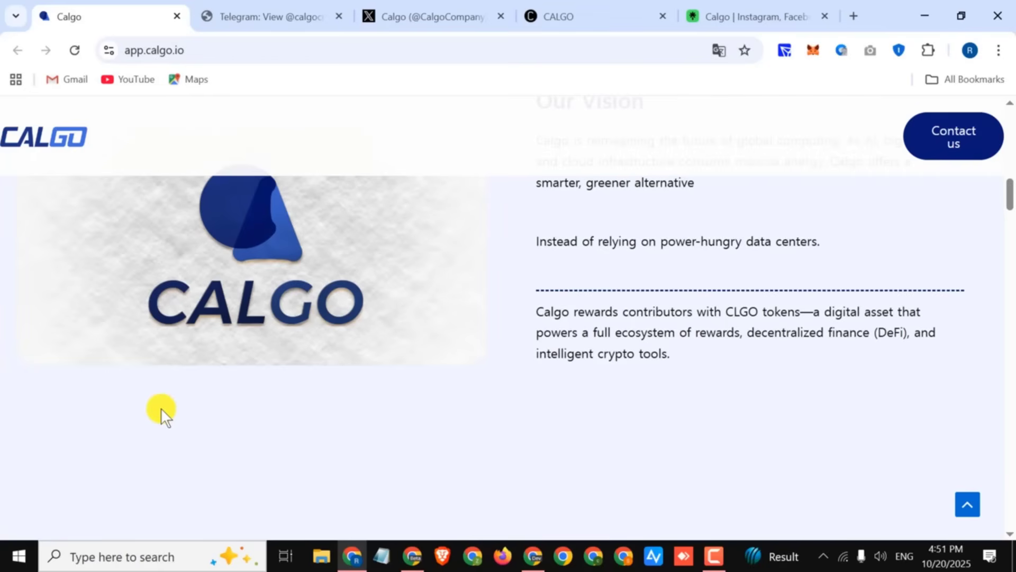
scroll(161, 408, "down", 2)
scroll(162, 407, "down", 1)
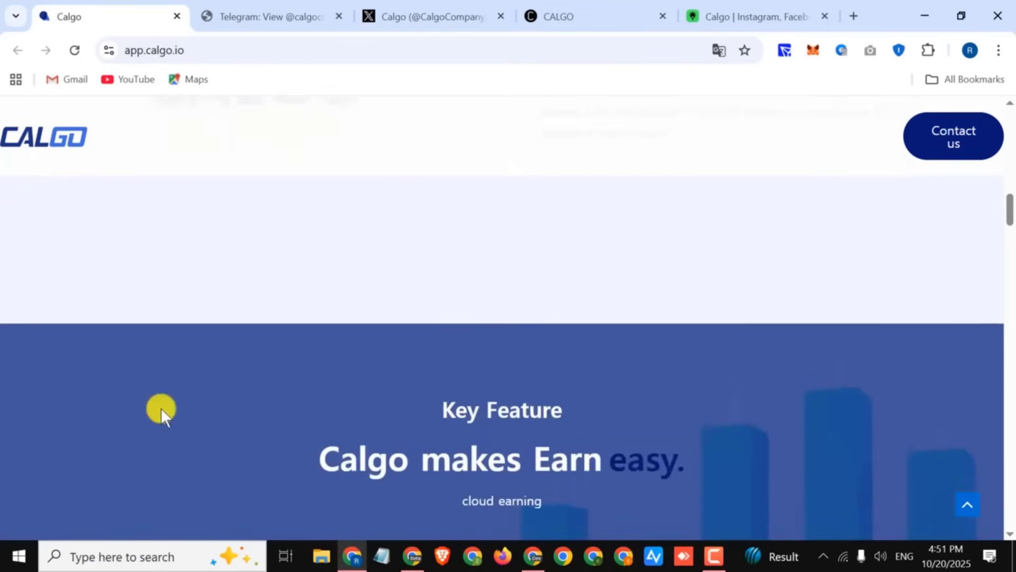
scroll(162, 407, "down", 1)
scroll(162, 407, "down", 1)
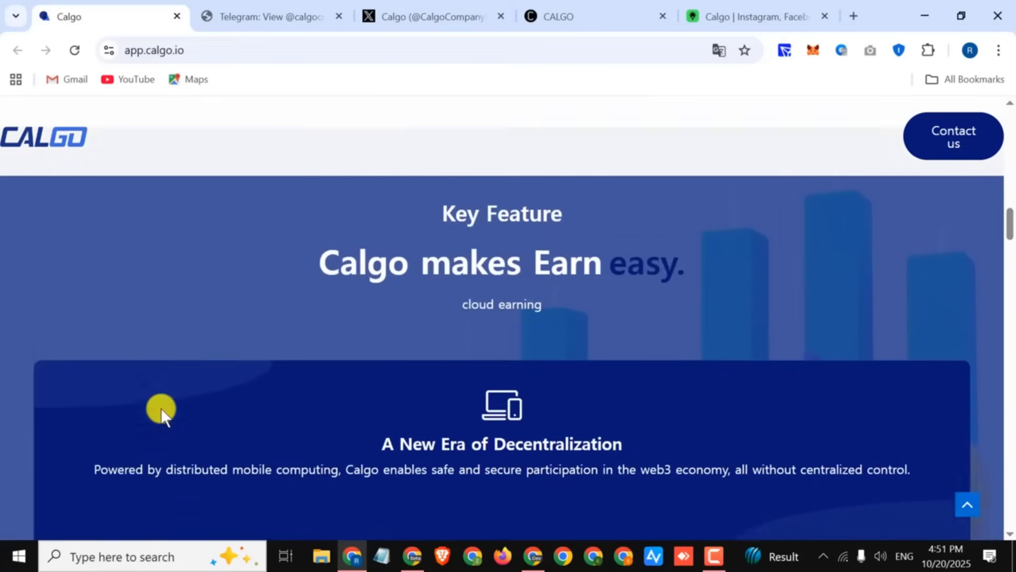
scroll(160, 407, "down", 1)
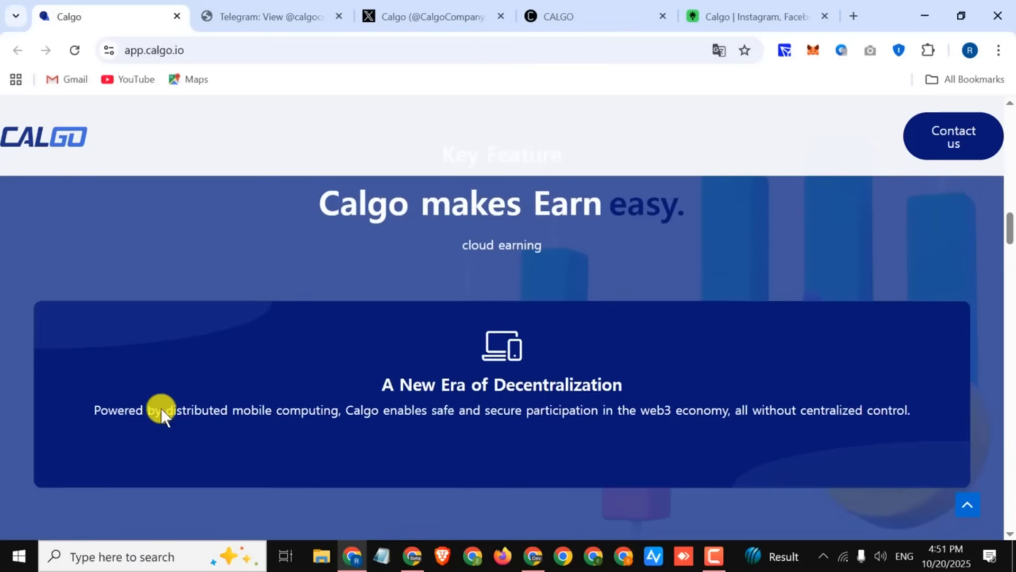
scroll(148, 436, "down", 2)
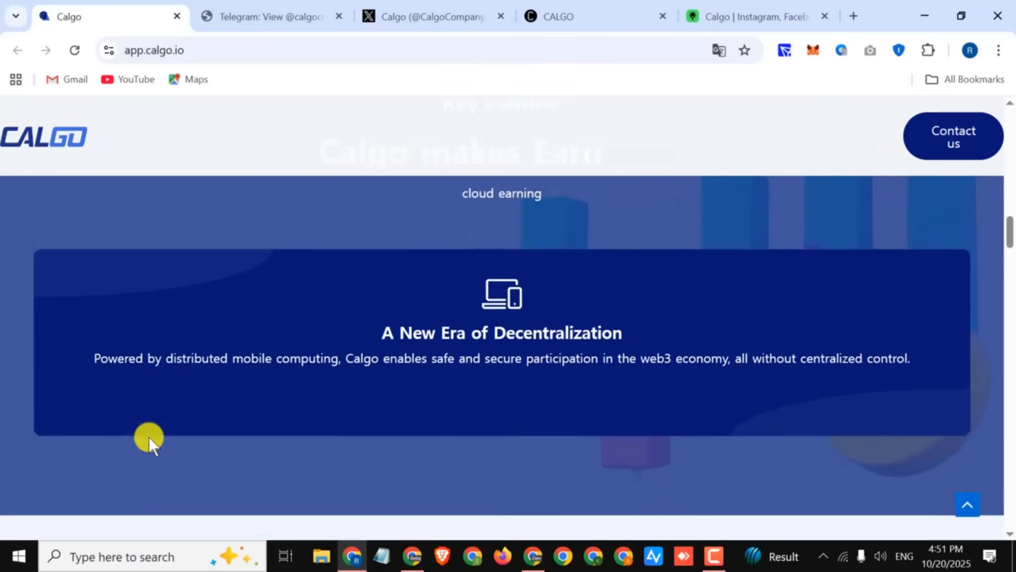
scroll(149, 436, "down", 2)
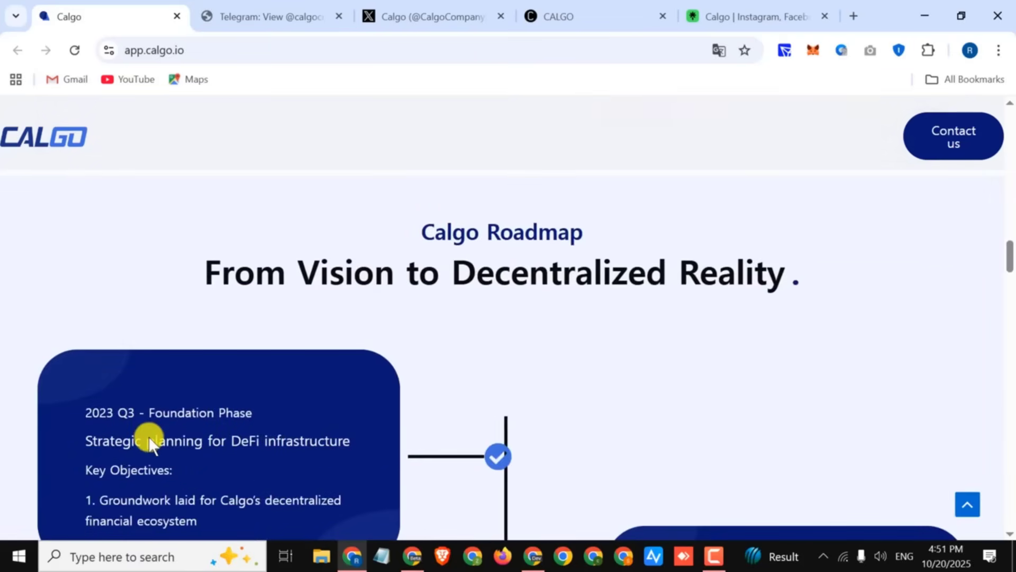
scroll(148, 441, "down", 2)
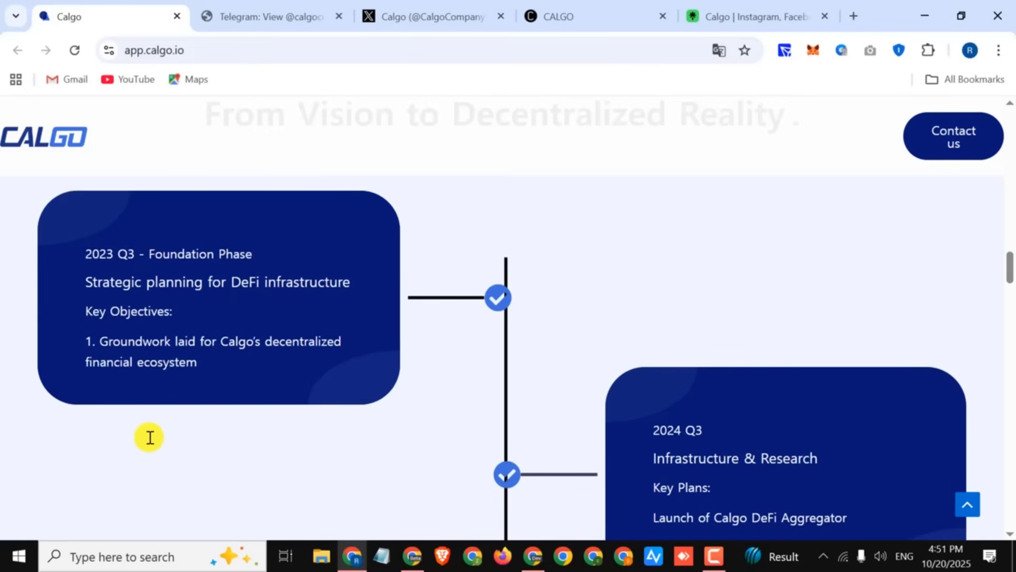
scroll(148, 437, "down", 2)
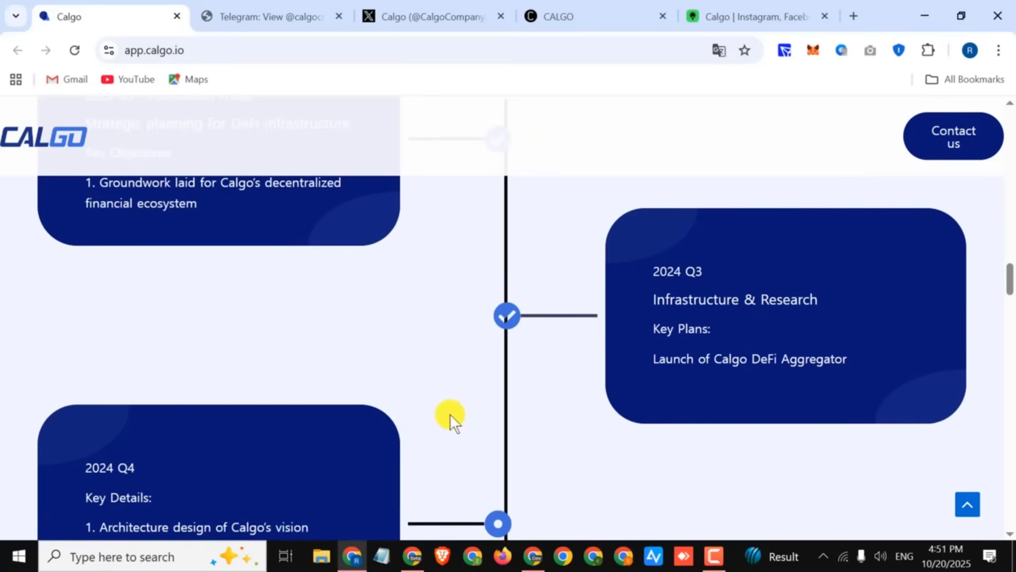
scroll(450, 414, "down", 3)
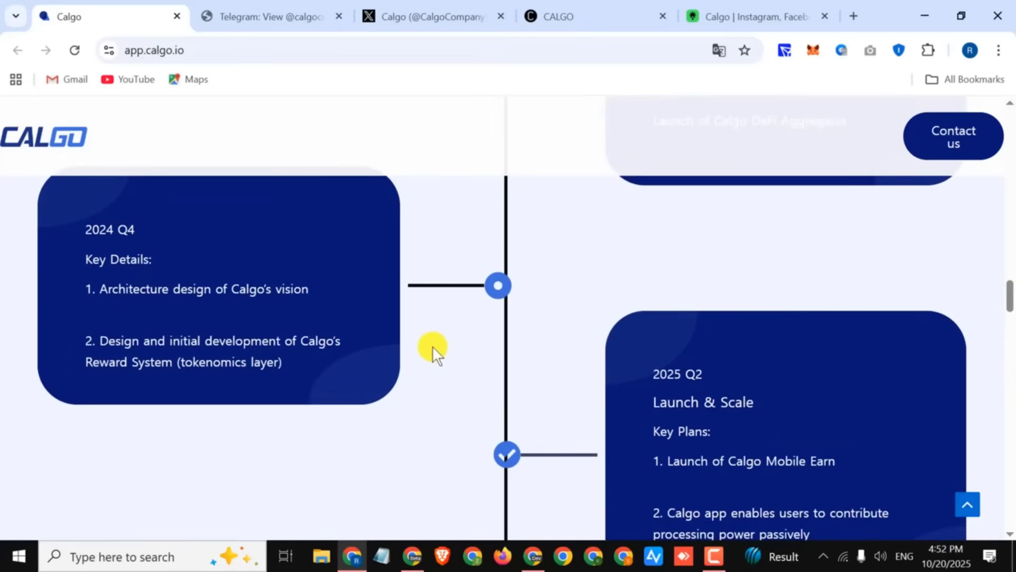
scroll(432, 347, "down", 2)
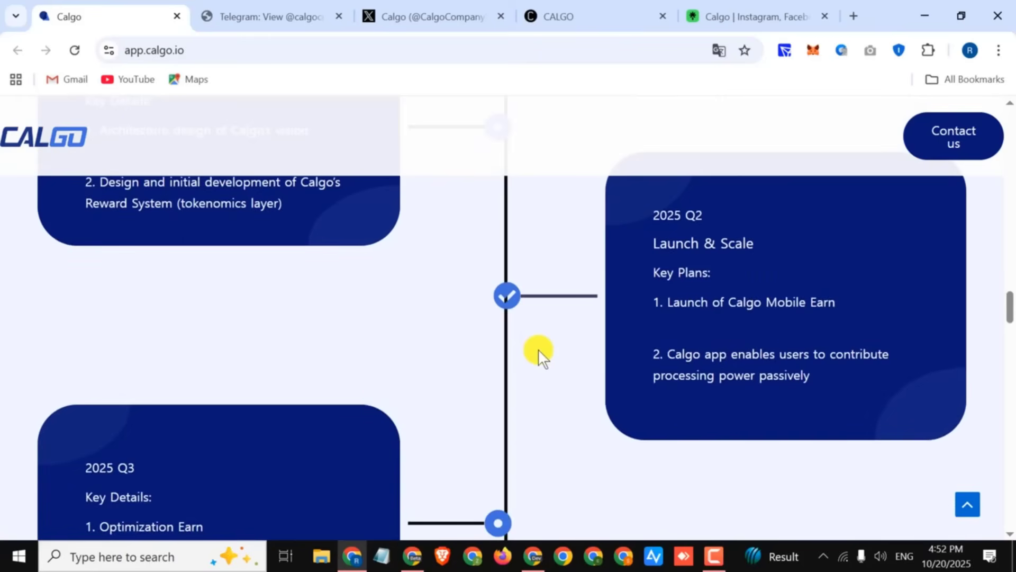
scroll(538, 349, "down", 2)
scroll(539, 349, "down", 1)
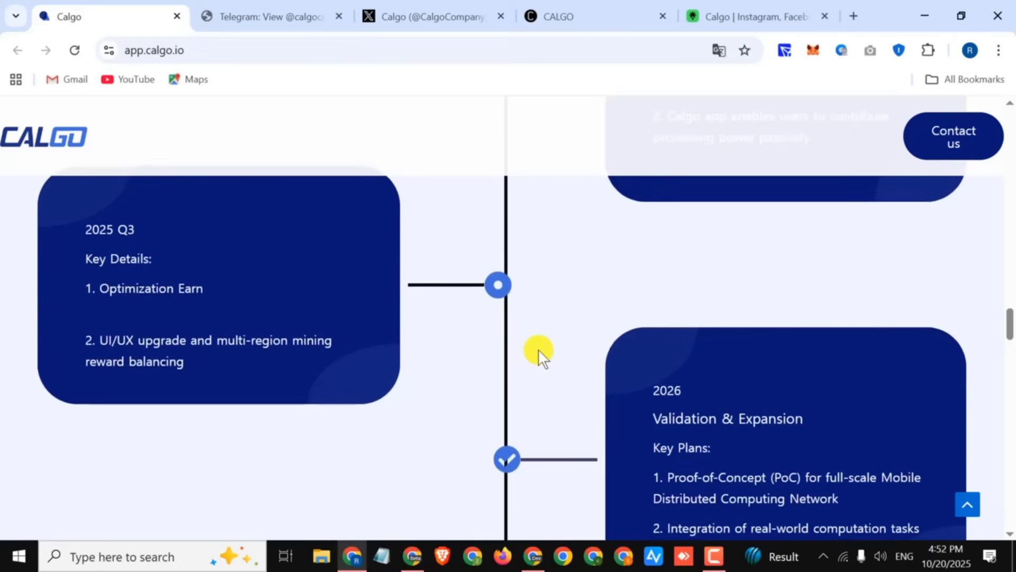
scroll(525, 348, "down", 2)
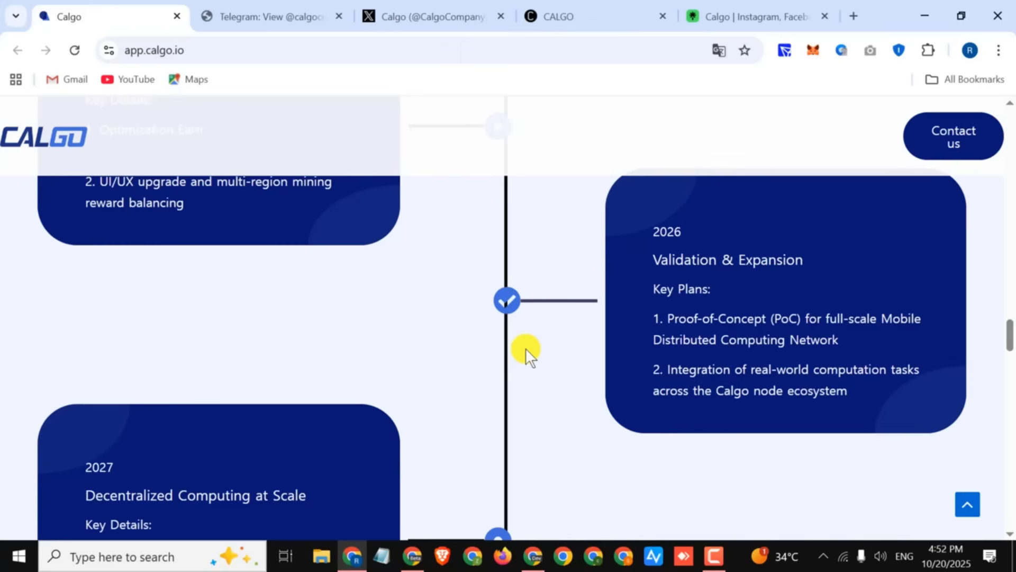
scroll(526, 348, "down", 1)
scroll(525, 348, "down", 2)
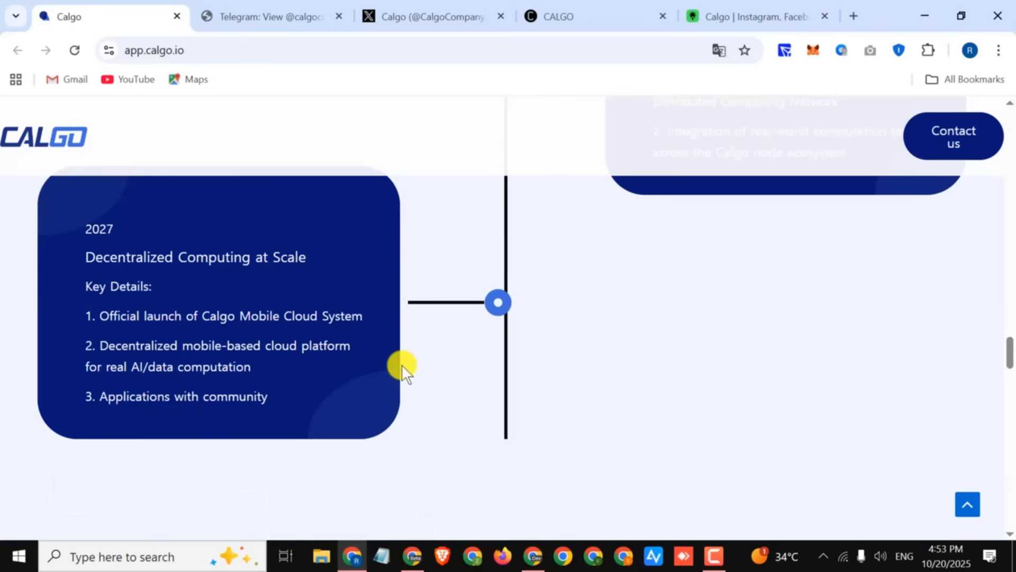
scroll(403, 365, "down", 1)
scroll(402, 365, "down", 1)
scroll(402, 365, "down", 1)
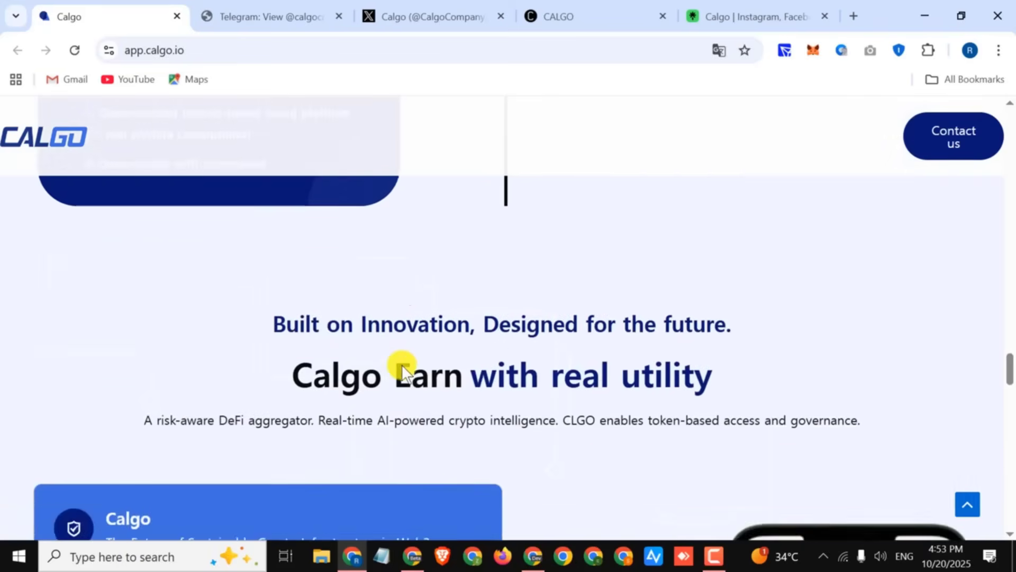
scroll(403, 367, "down", 1)
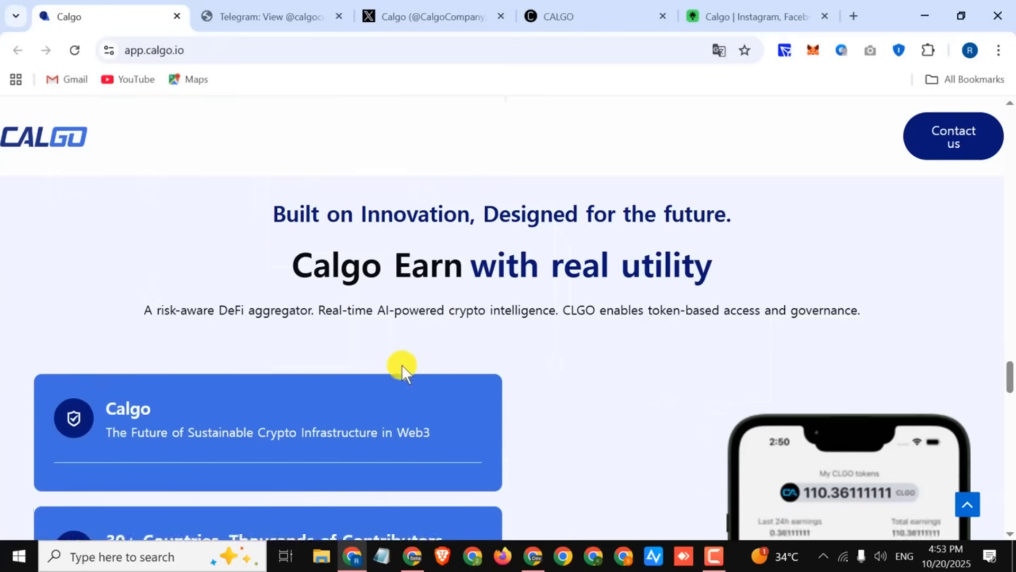
scroll(403, 365, "down", 2)
scroll(403, 365, "down", 1)
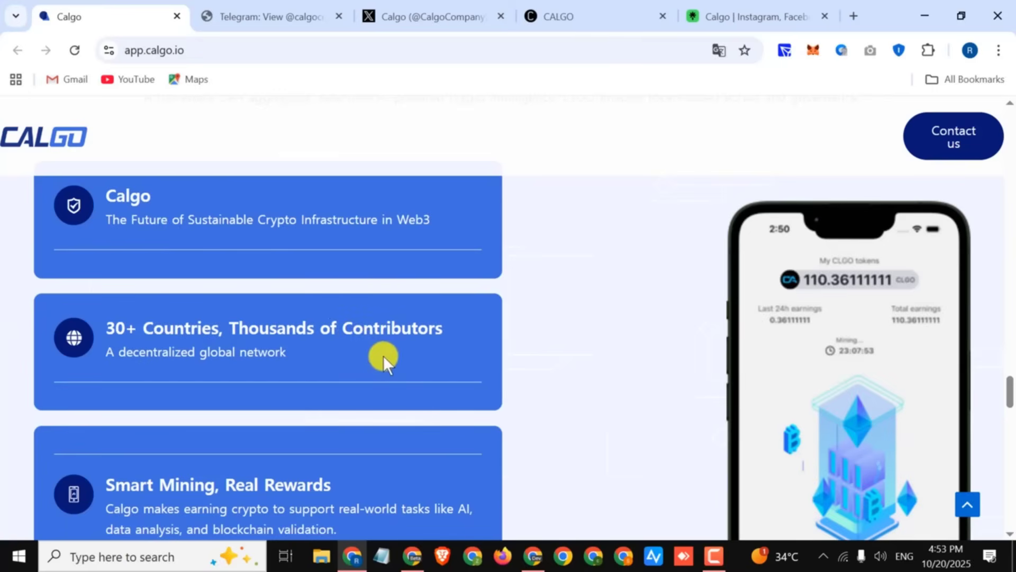
scroll(383, 357, "down", 2)
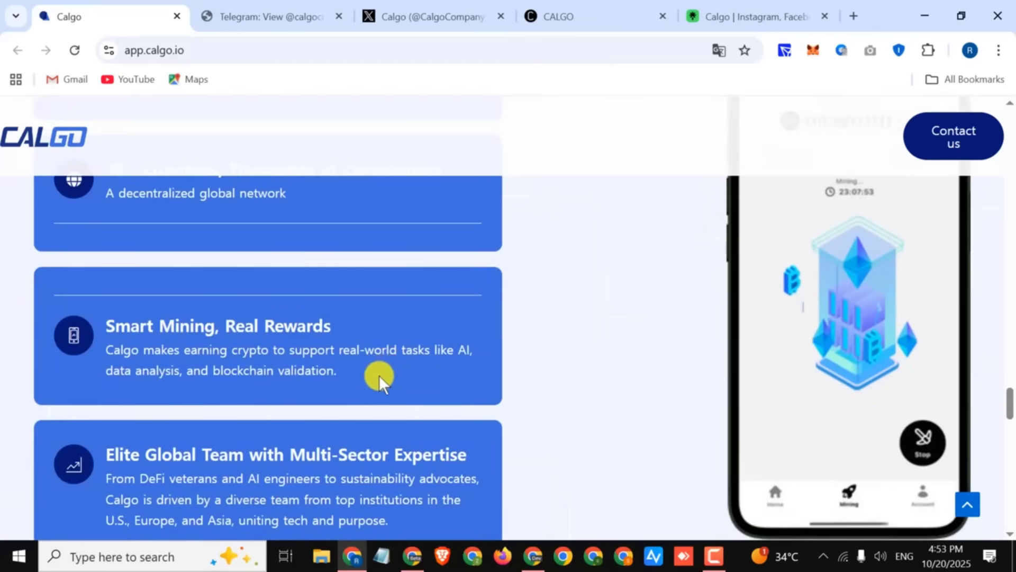
scroll(379, 375, "down", 1)
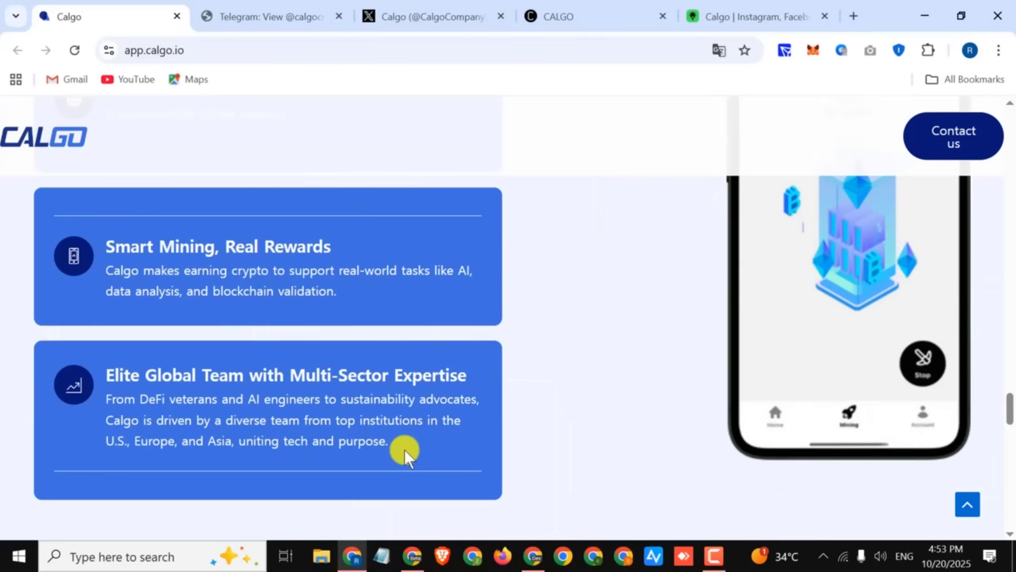
scroll(403, 448, "down", 5)
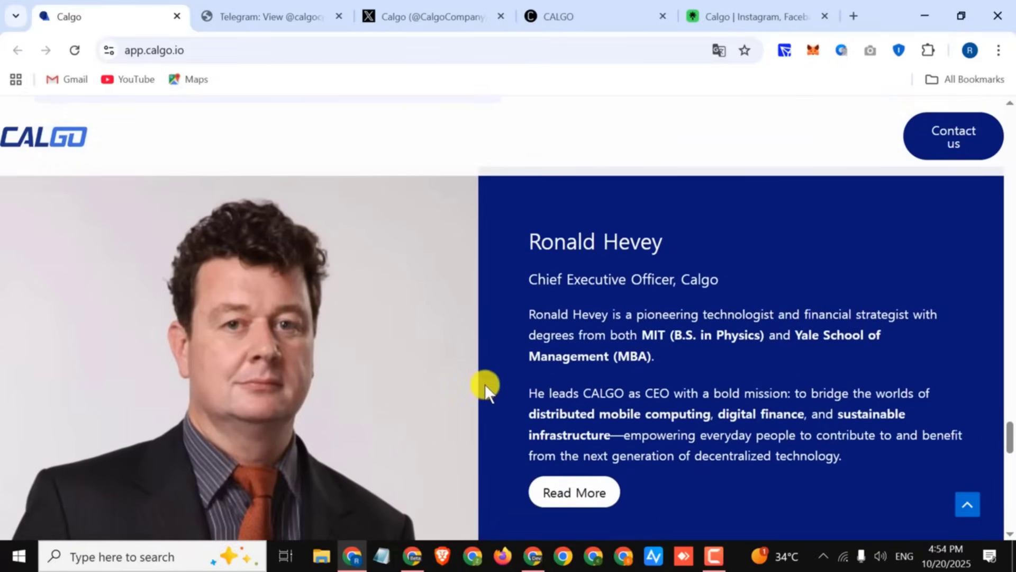
scroll(485, 383, "down", 2)
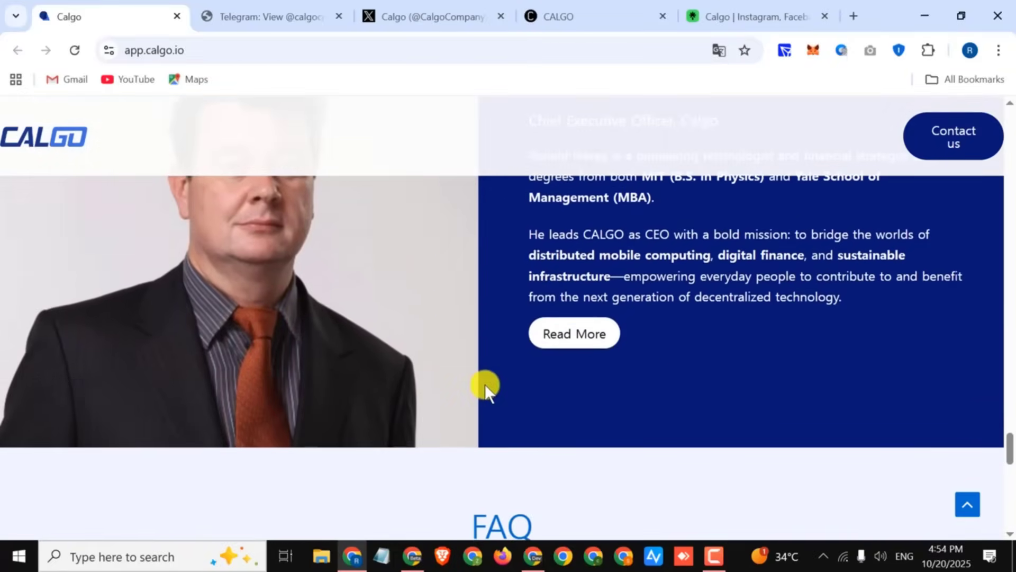
scroll(565, 330, "down", 4)
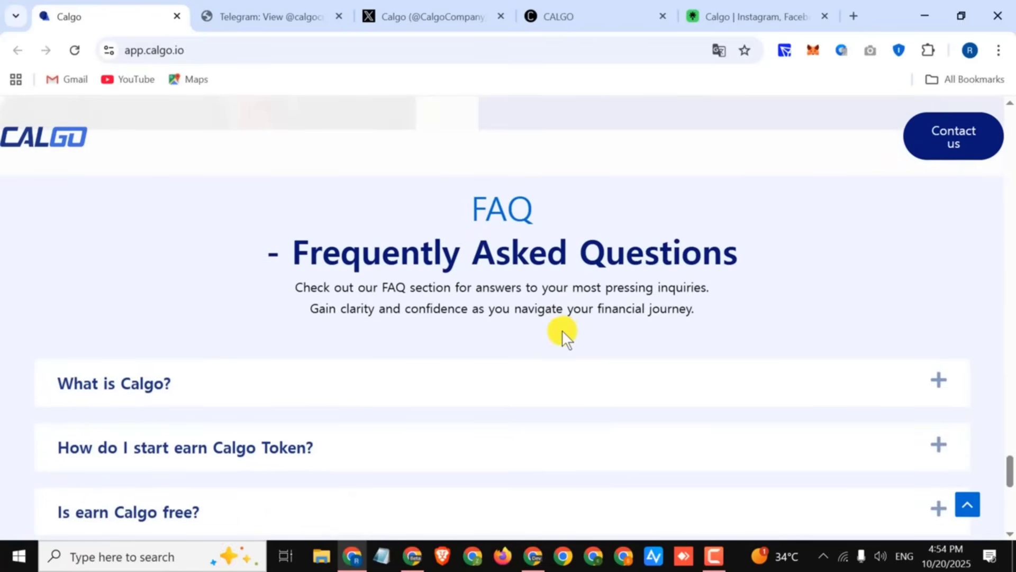
scroll(513, 385, "down", 1)
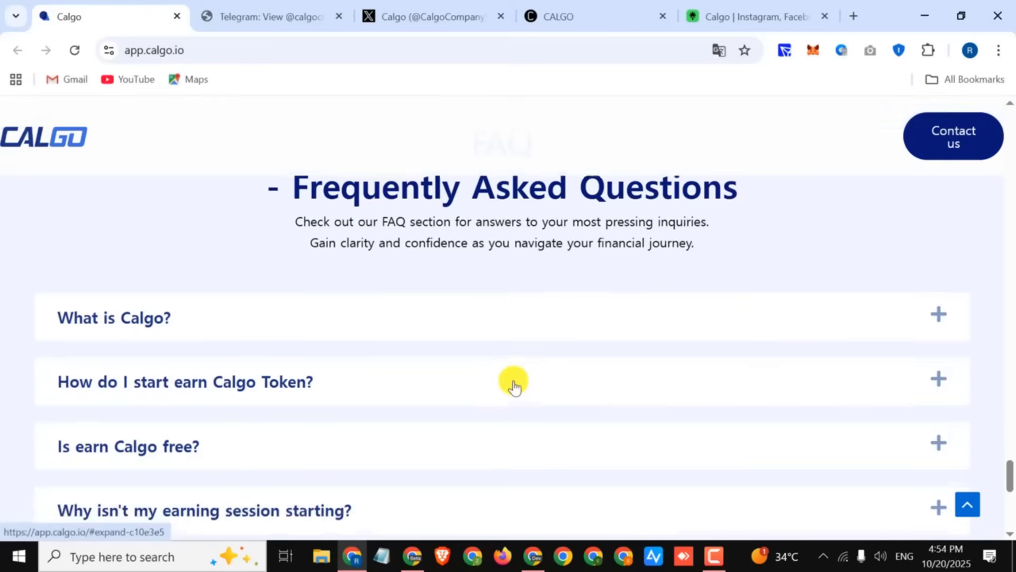
scroll(514, 385, "down", 1)
scroll(514, 385, "down", 1)
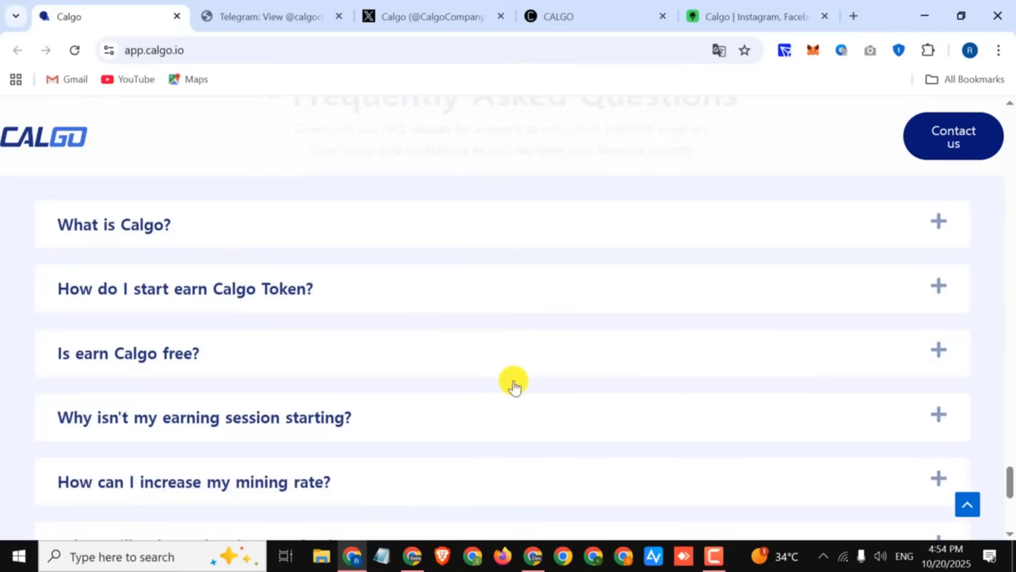
scroll(514, 386, "down", 1)
scroll(514, 385, "down", 2)
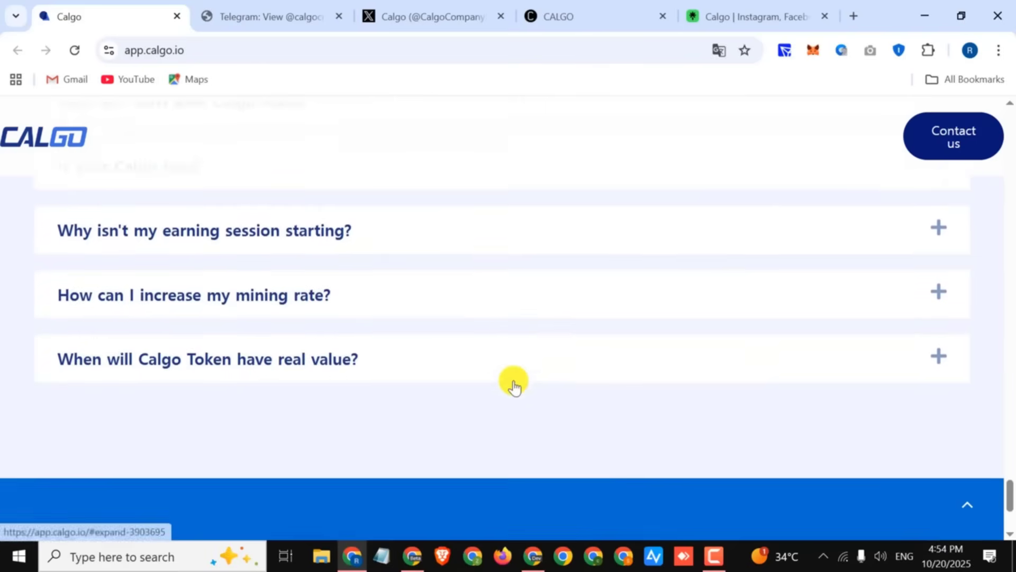
scroll(514, 385, "down", 1)
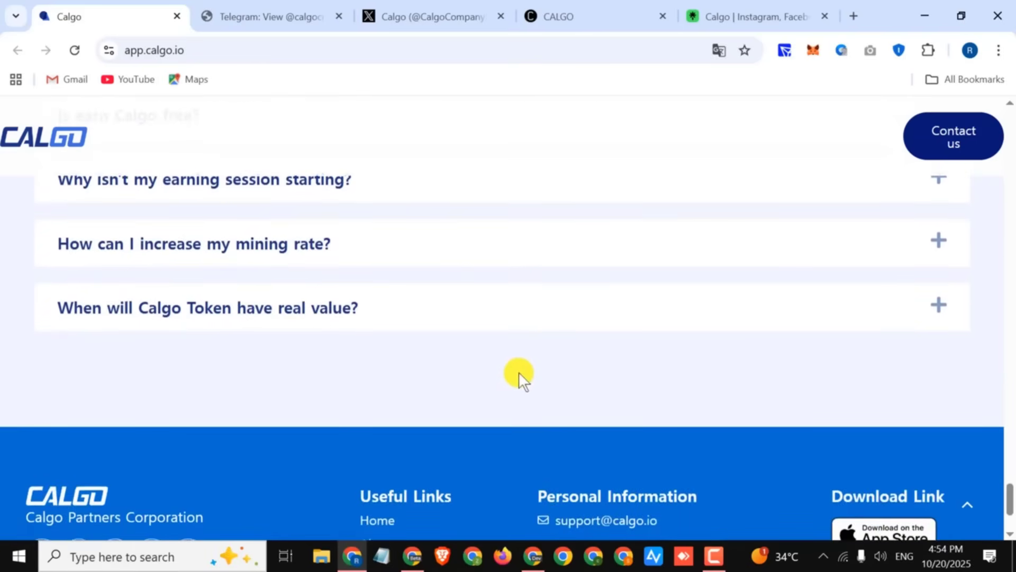
scroll(518, 372, "down", 1)
scroll(518, 371, "down", 2)
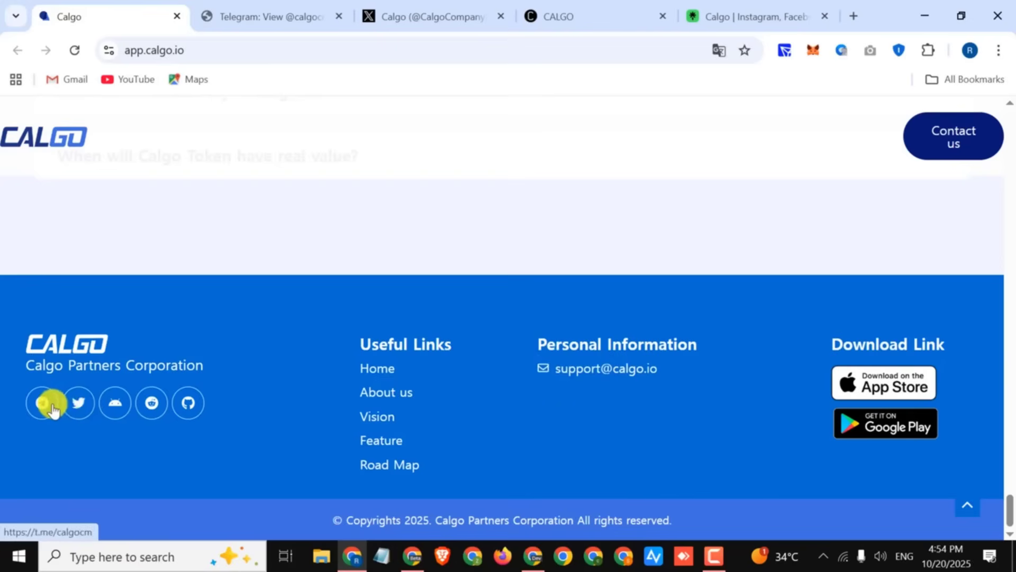
left_click(305, 17)
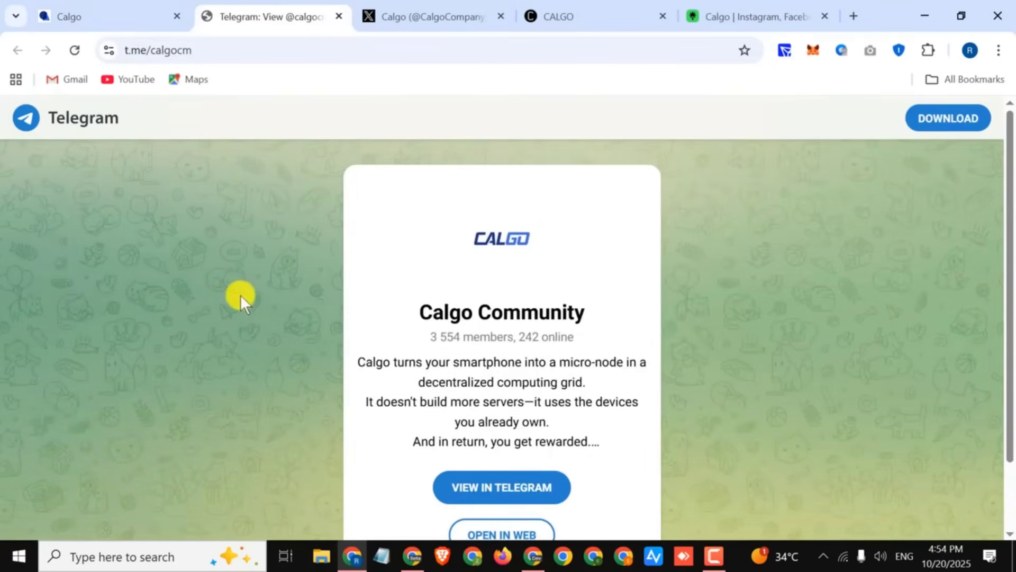
left_click(453, 14)
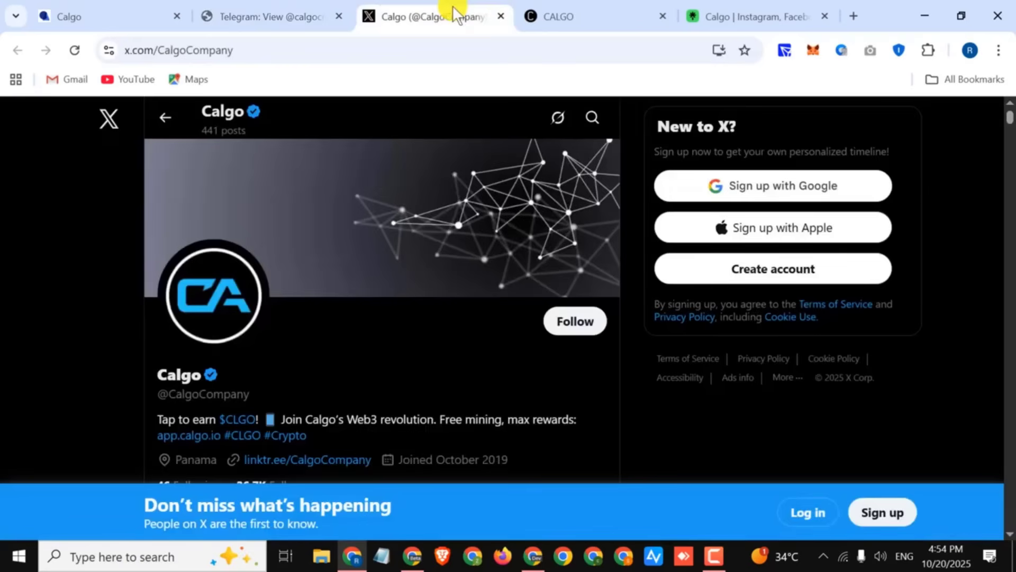
scroll(330, 292, "down", 3)
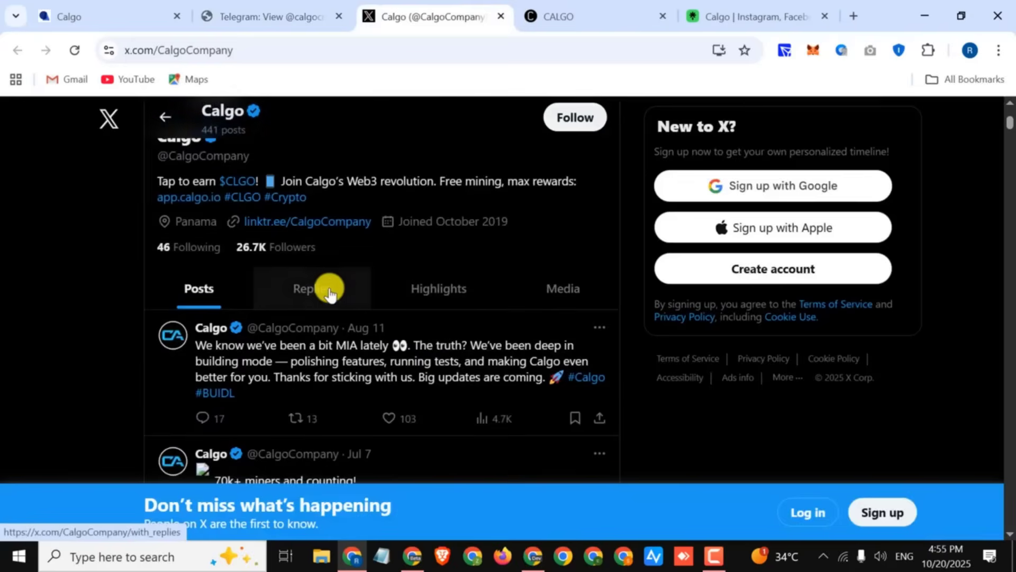
scroll(330, 292, "down", 2)
scroll(329, 292, "down", 2)
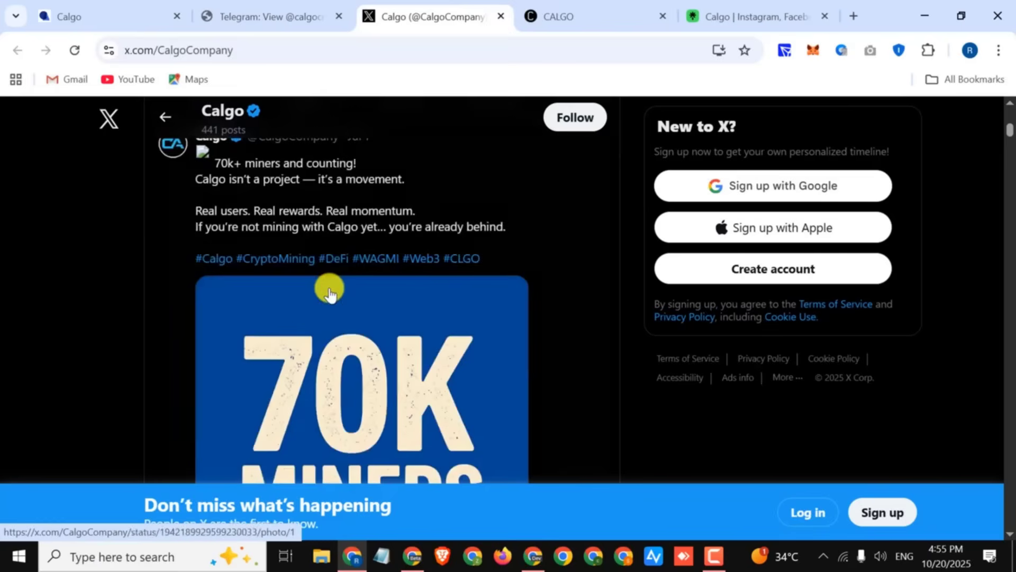
scroll(330, 292, "down", 3)
scroll(329, 293, "down", 2)
scroll(330, 293, "up", 7)
scroll(330, 292, "up", 5)
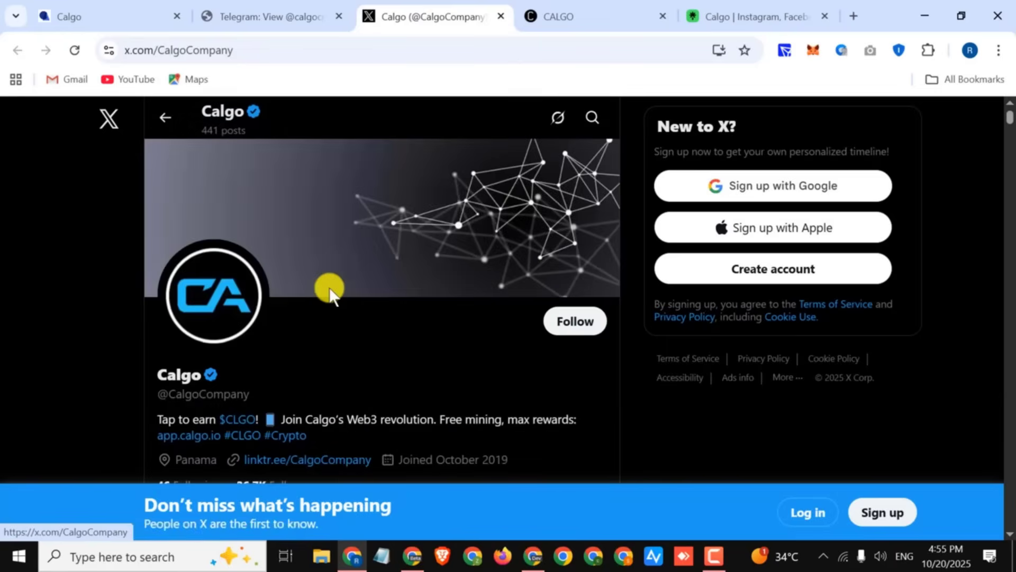
- Browse the CALGO DeFi aggregator's asset cards, then switch to Calgo's Linktree tab
left_click(607, 15)
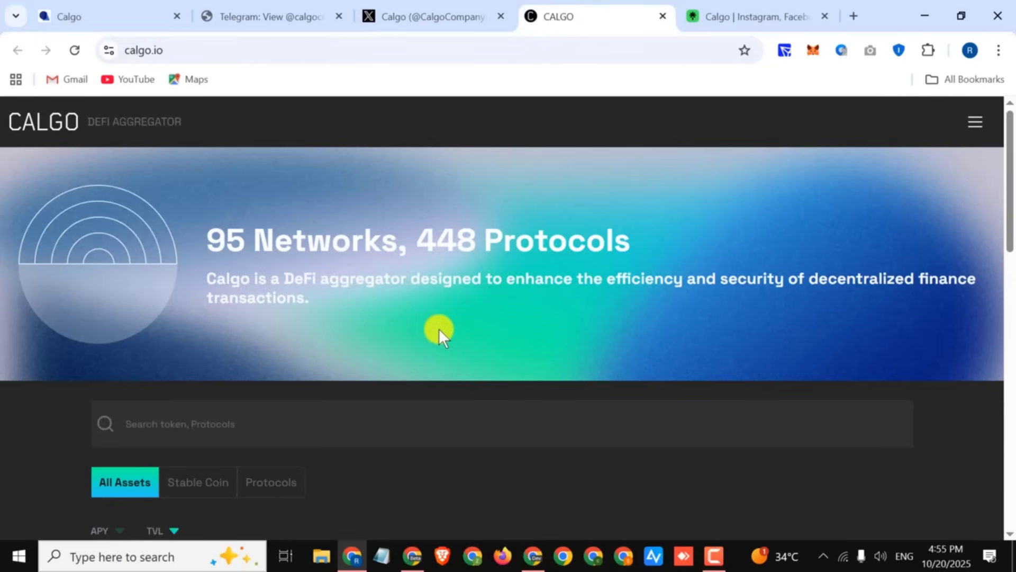
scroll(439, 329, "down", 2)
scroll(439, 328, "down", 1)
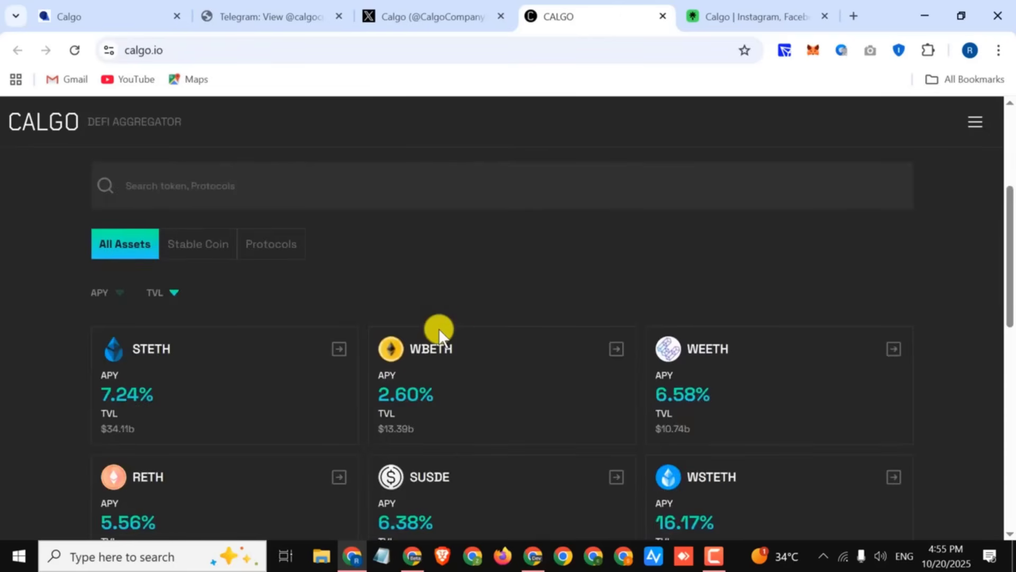
scroll(439, 328, "down", 1)
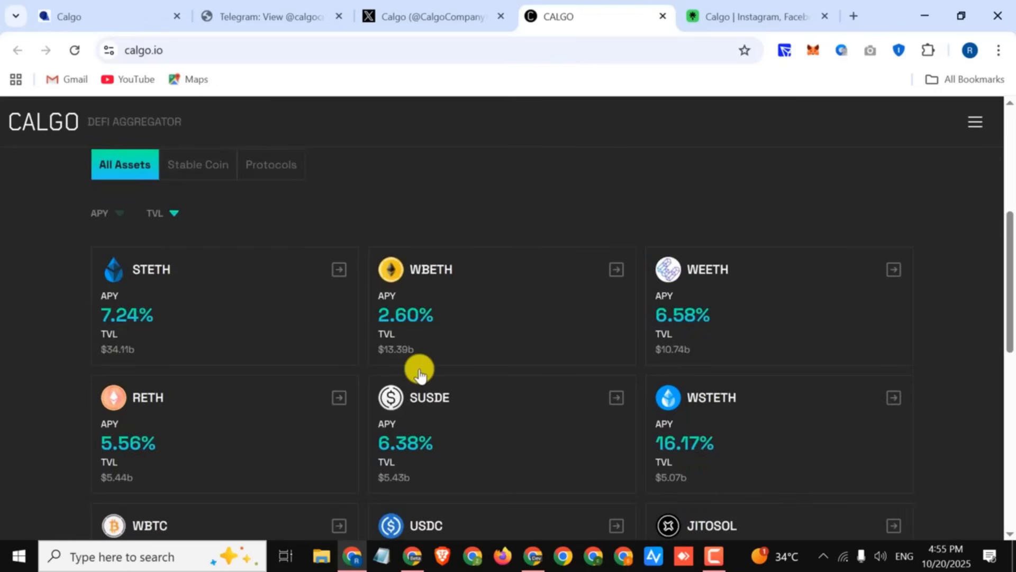
scroll(420, 372, "down", 2)
scroll(419, 372, "down", 1)
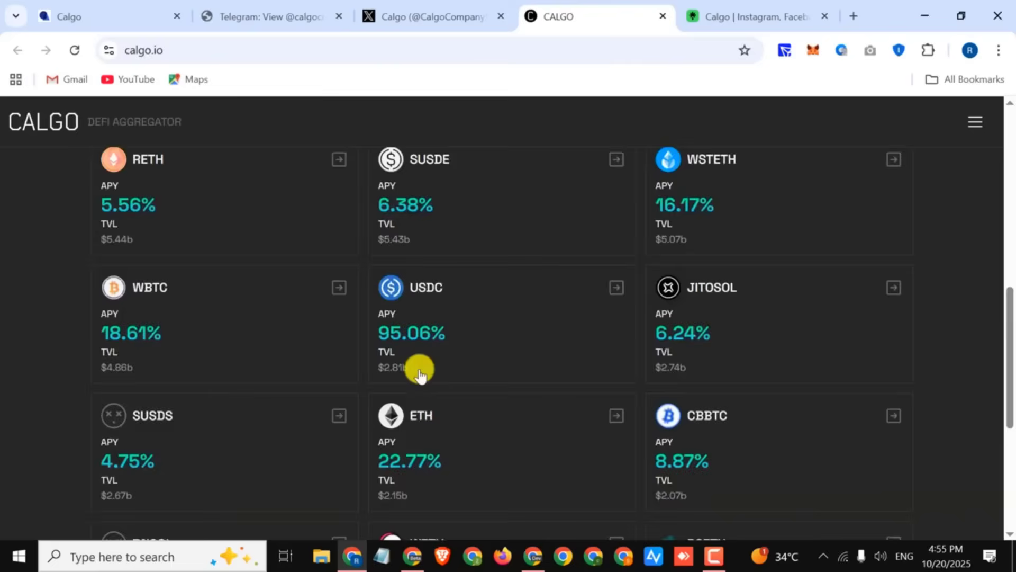
scroll(420, 372, "down", 1)
scroll(420, 374, "down", 1)
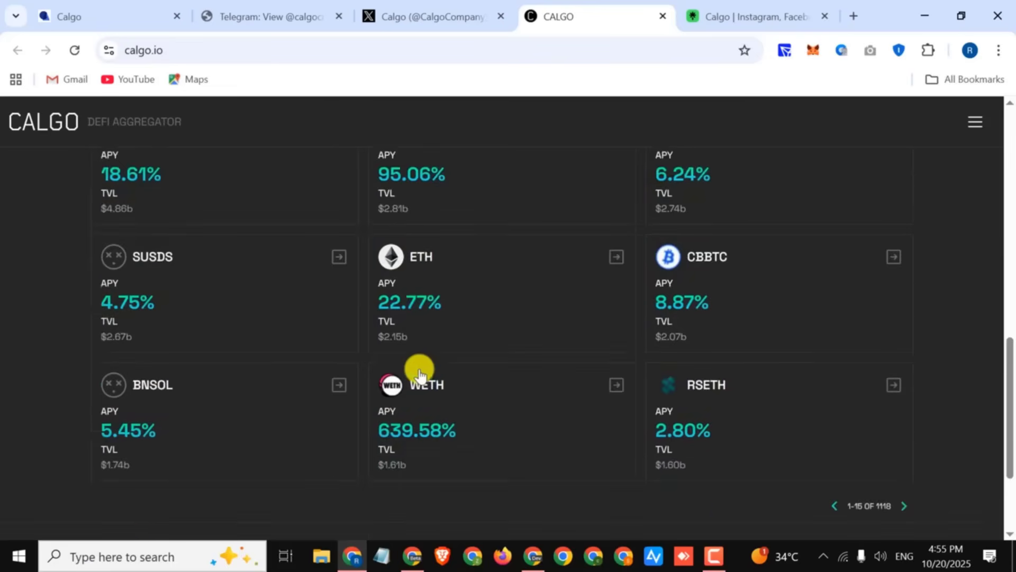
scroll(420, 373, "down", 1)
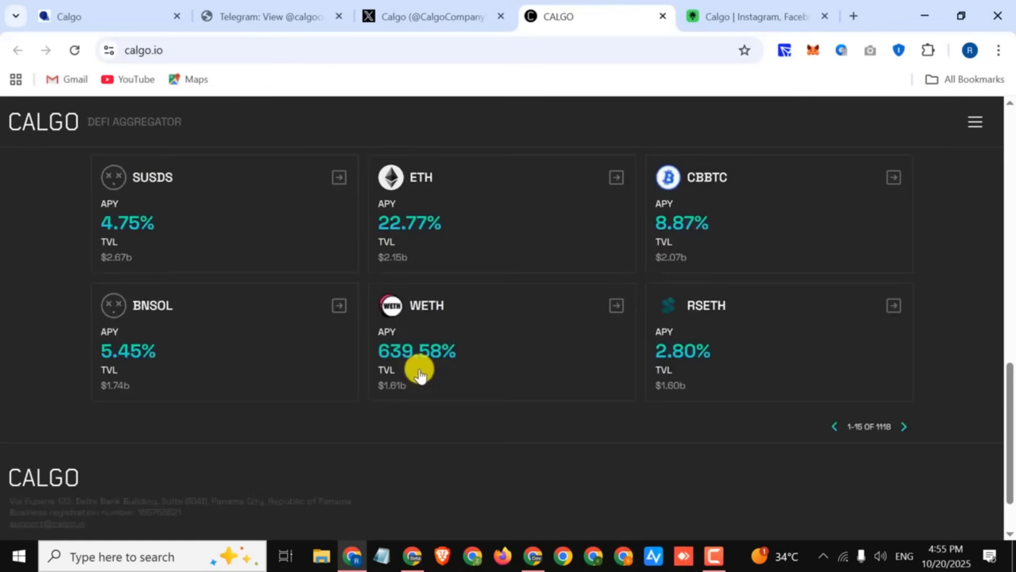
scroll(419, 373, "down", 1)
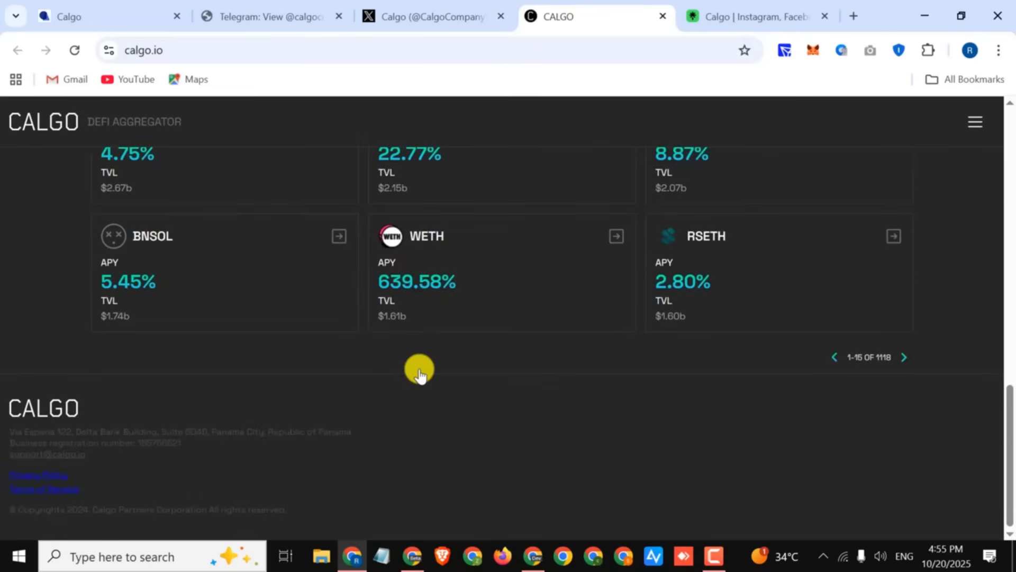
scroll(419, 373, "up", 4)
scroll(419, 374, "up", 3)
scroll(420, 374, "up", 2)
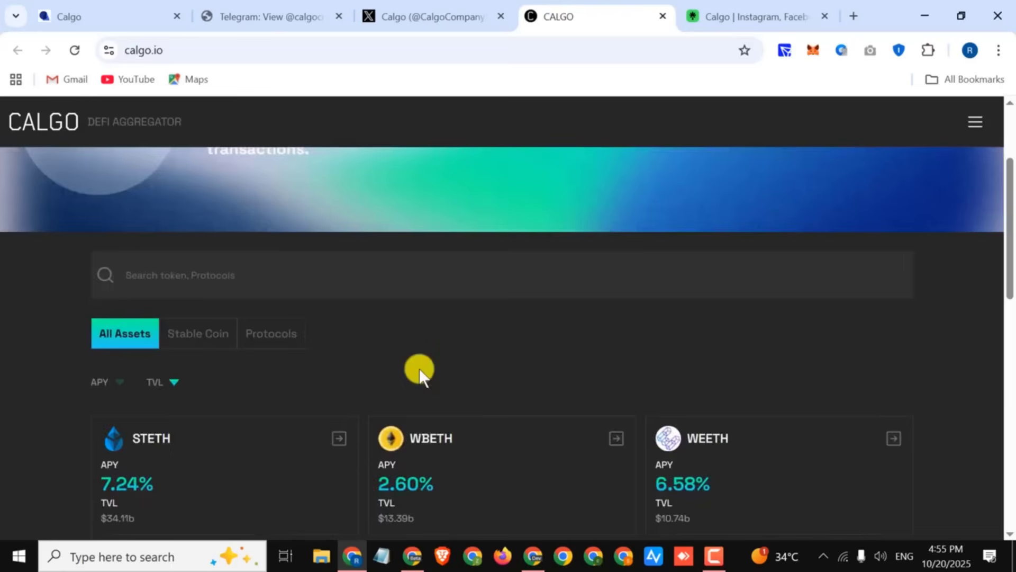
scroll(419, 373, "up", 1)
scroll(419, 374, "up", 1)
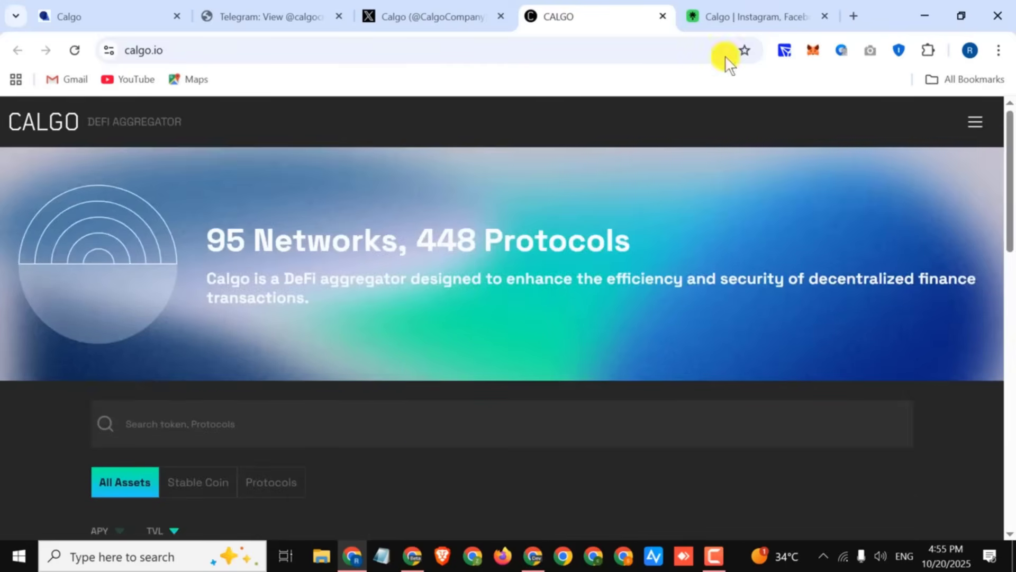
left_click(752, 16)
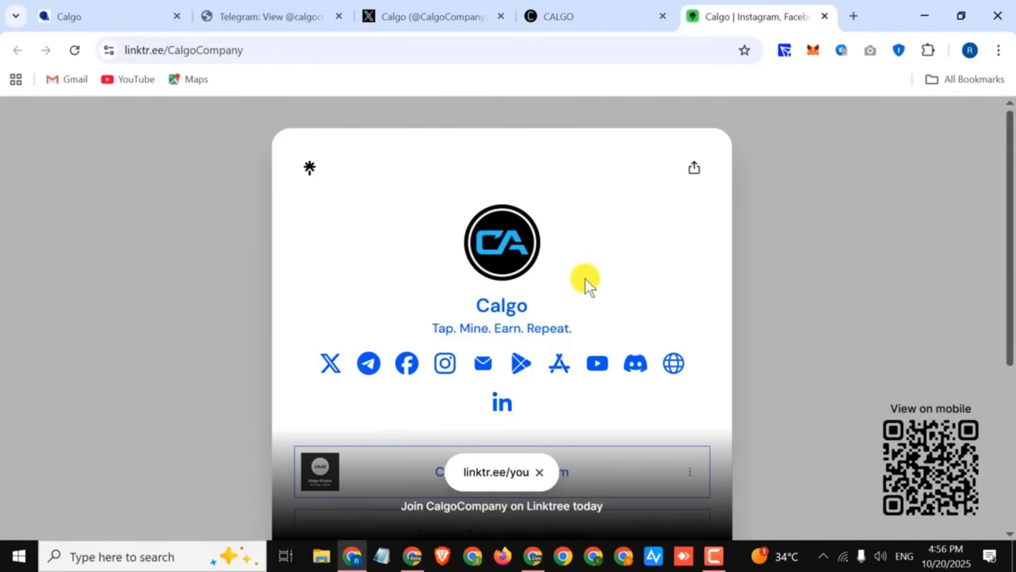
scroll(586, 277, "down", 1)
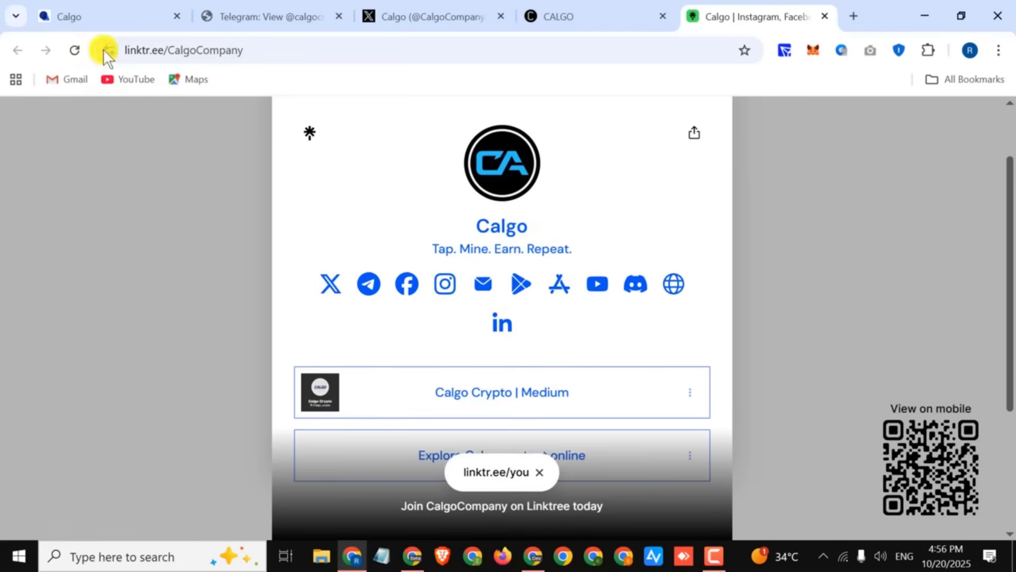
- Switch back to the first tab, app.calgo.io, showing its footer links
left_click(119, 11)
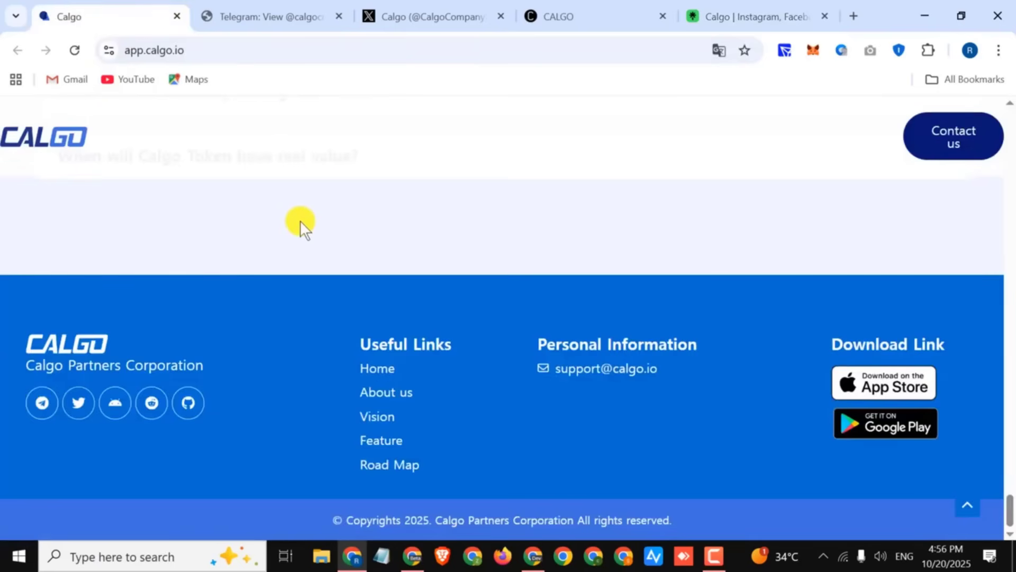